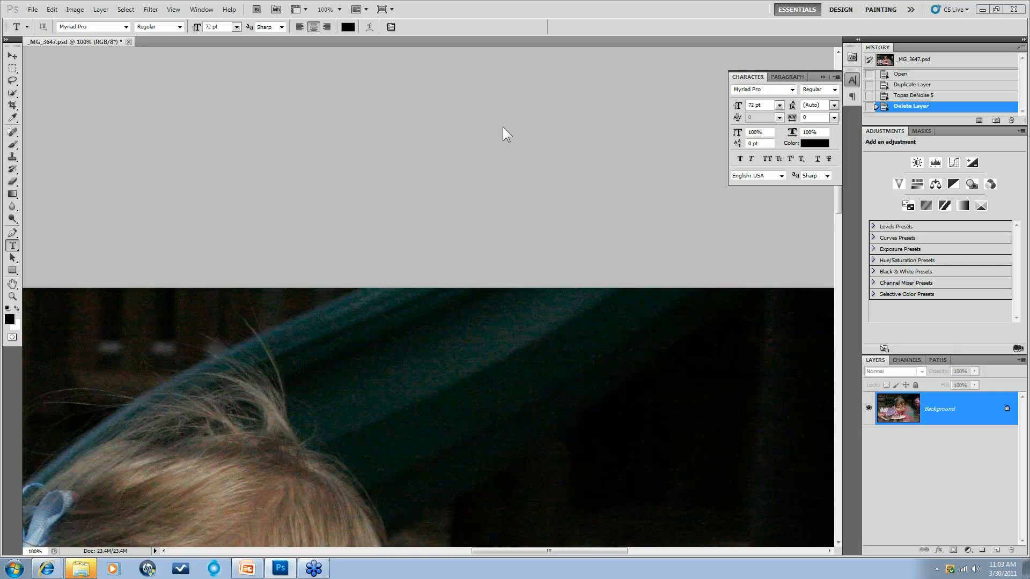
Step: Inspect the noise around the girl's hair at 200% zoom, with the Character panel collapsed and the Move tool active
{"action": "key", "text": "ctrl+plus"}
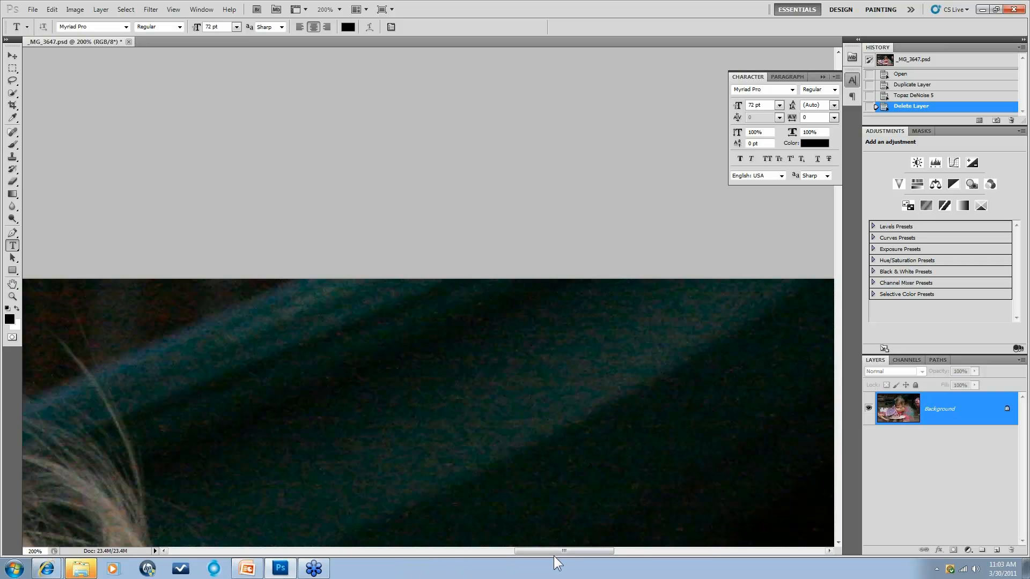
{"action": "left_click_drag", "start_coordinate": [558, 548], "coordinate": [519, 546]}
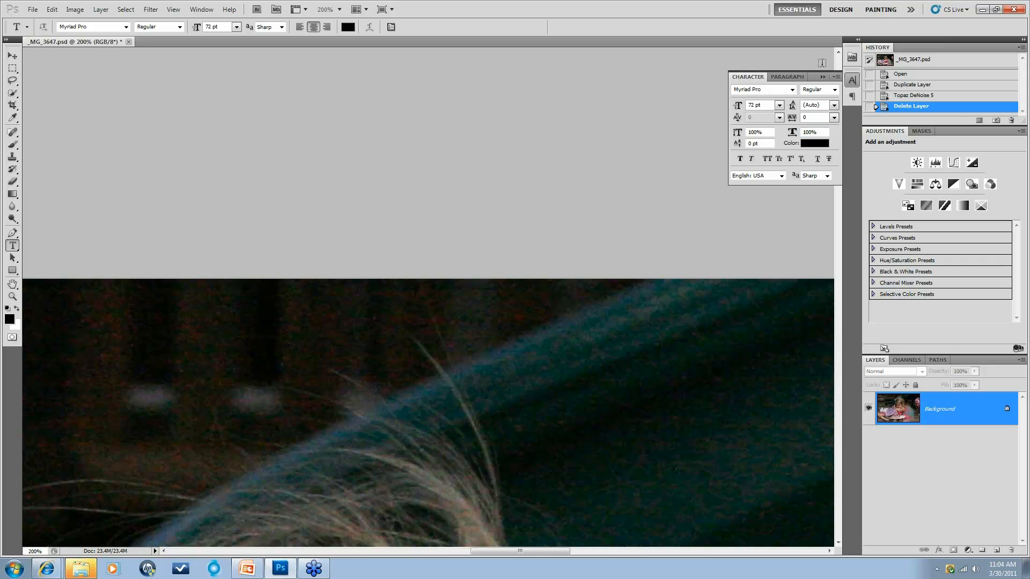
{"action": "left_click", "coordinate": [835, 77]}
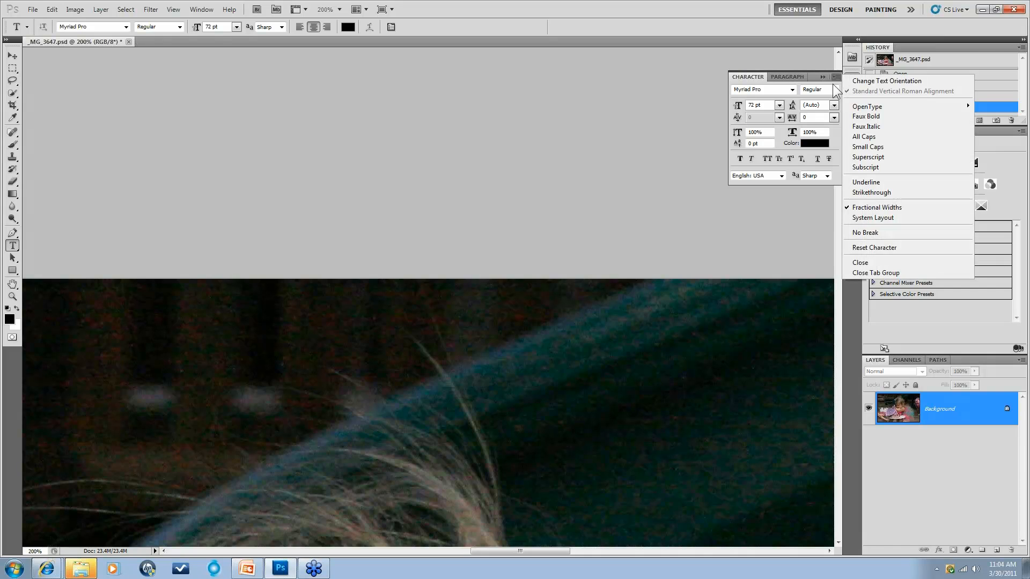
{"action": "left_click", "coordinate": [822, 77]}
{"action": "left_click", "coordinate": [822, 77]}
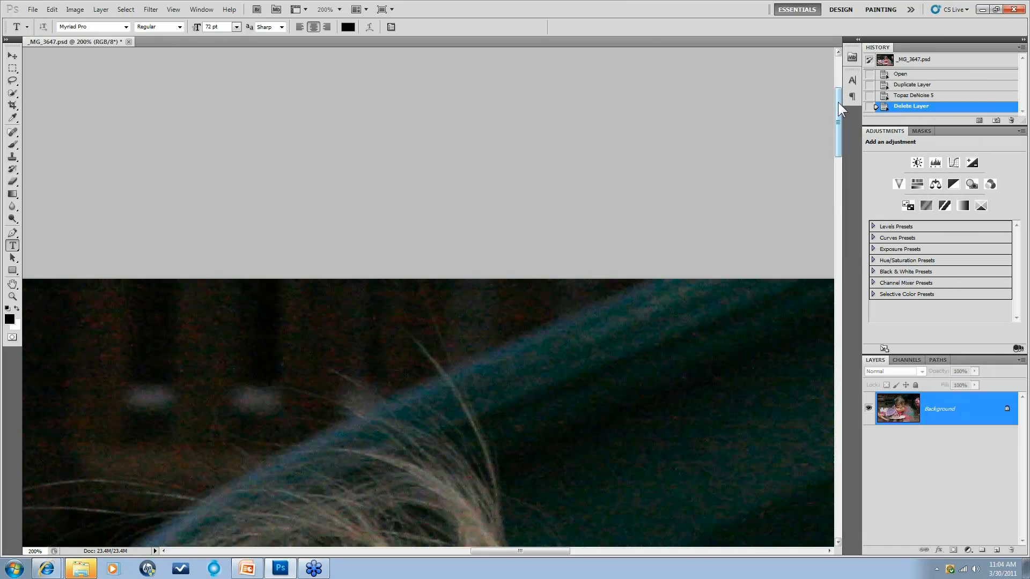
{"action": "left_click_drag", "start_coordinate": [837, 102], "coordinate": [840, 196]}
{"action": "left_click", "coordinate": [13, 55]}
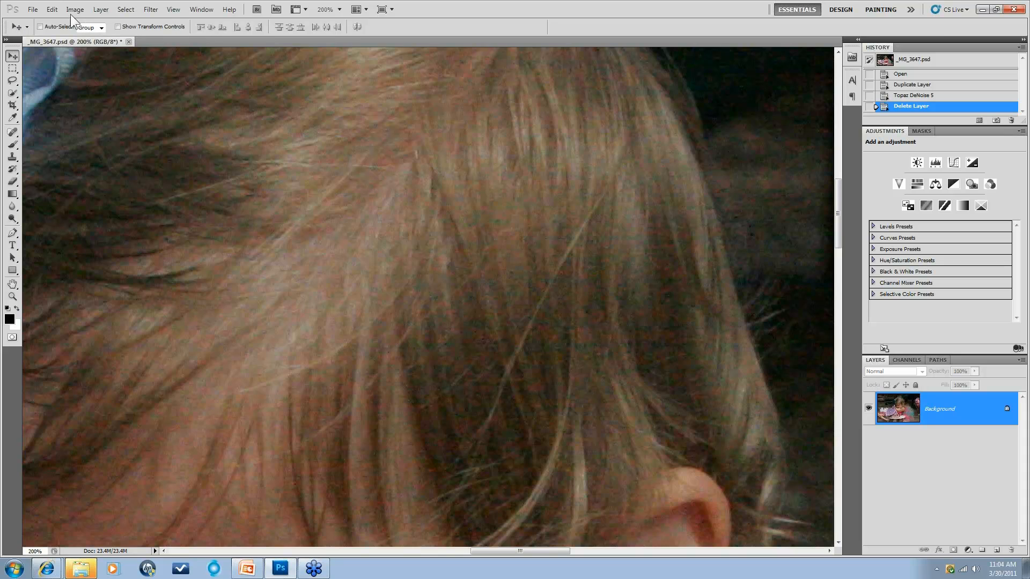
Step: Open the recent raw file _MG_7530.CR2 in Camera Raw
{"action": "left_click", "coordinate": [36, 9]}
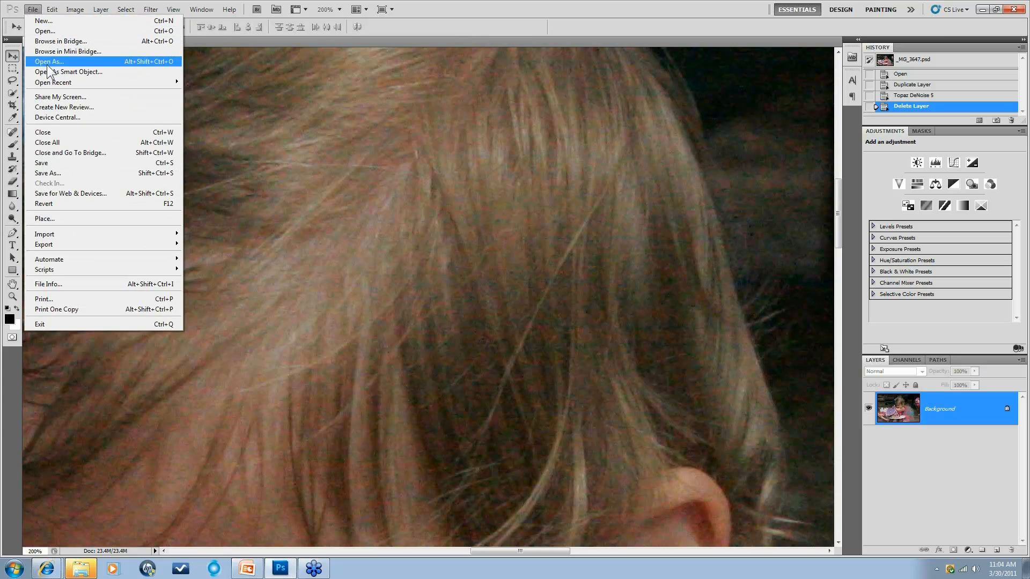
{"action": "mouse_move", "coordinate": [52, 80]}
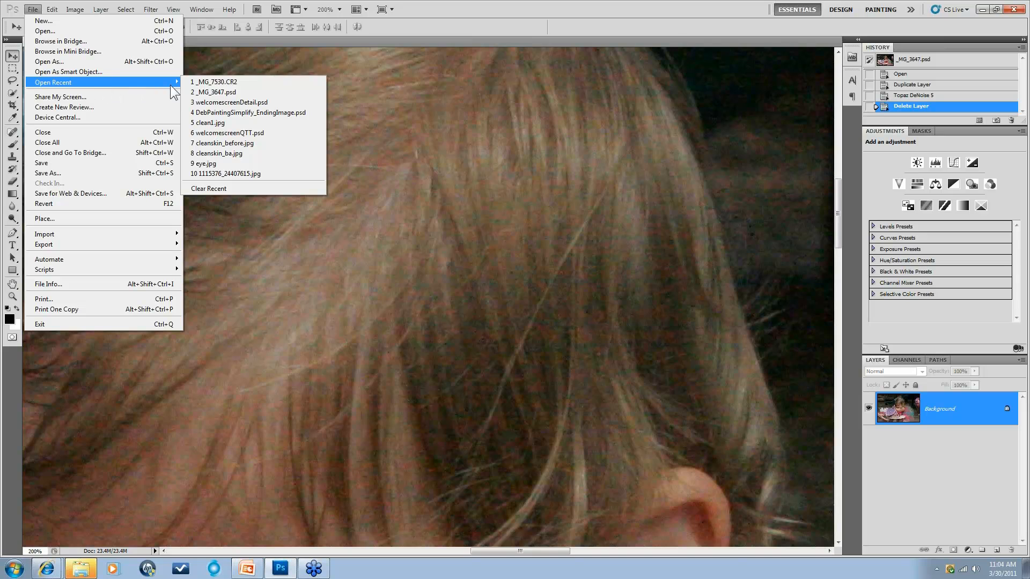
{"action": "left_click", "coordinate": [208, 82]}
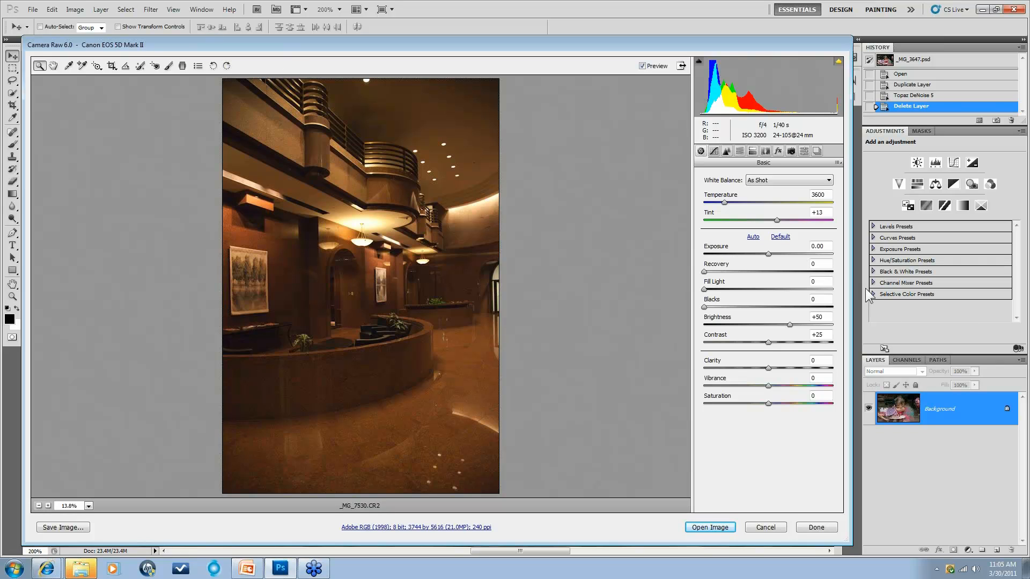
{"action": "key", "text": "Return"}
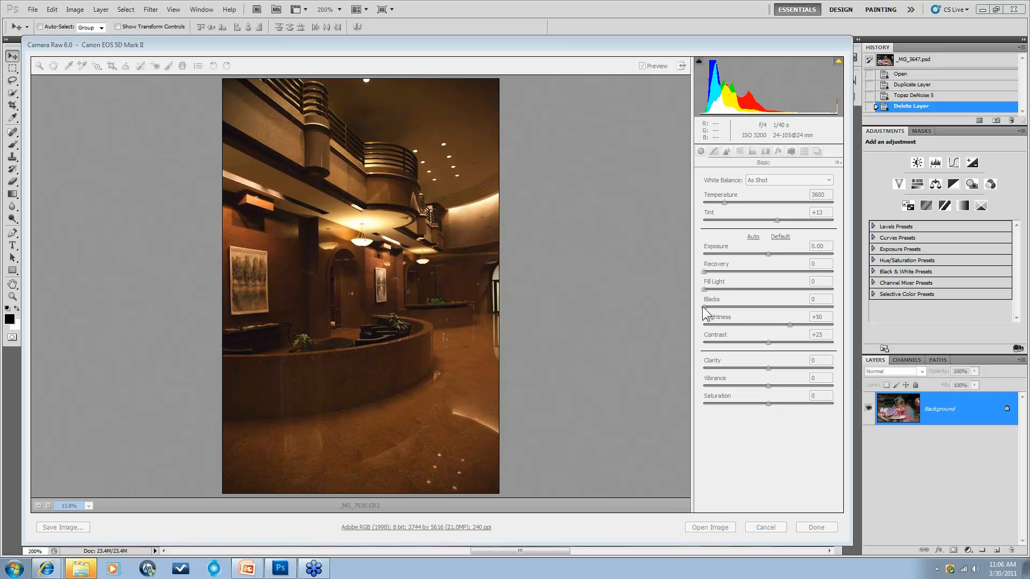
Step: Try a higher Blacks value on the raw image, return it to 0, and view the Tone Curve settings
{"action": "left_click_drag", "start_coordinate": [704, 306], "coordinate": [710, 308]}
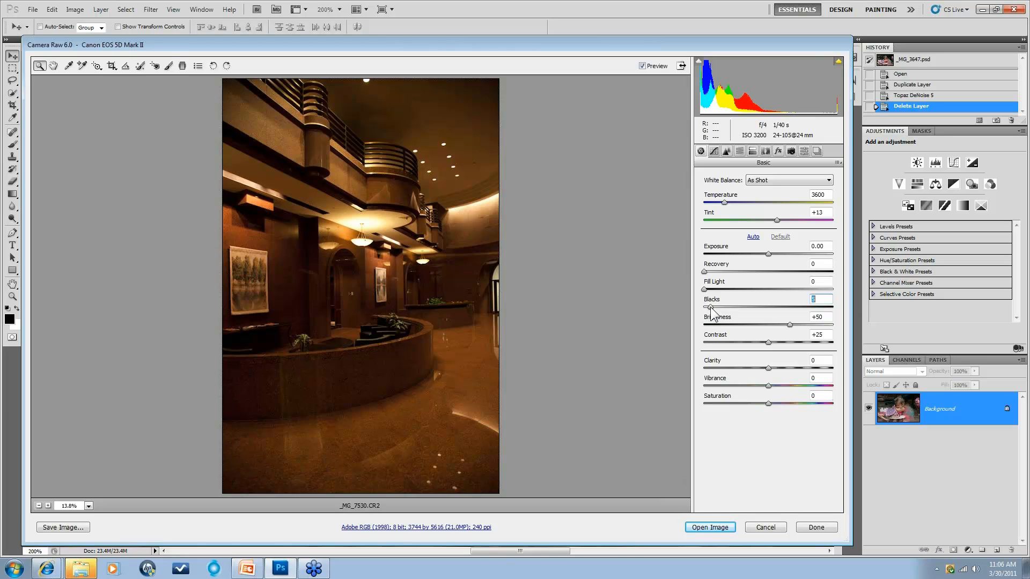
{"action": "left_click_drag", "start_coordinate": [711, 309], "coordinate": [697, 313]}
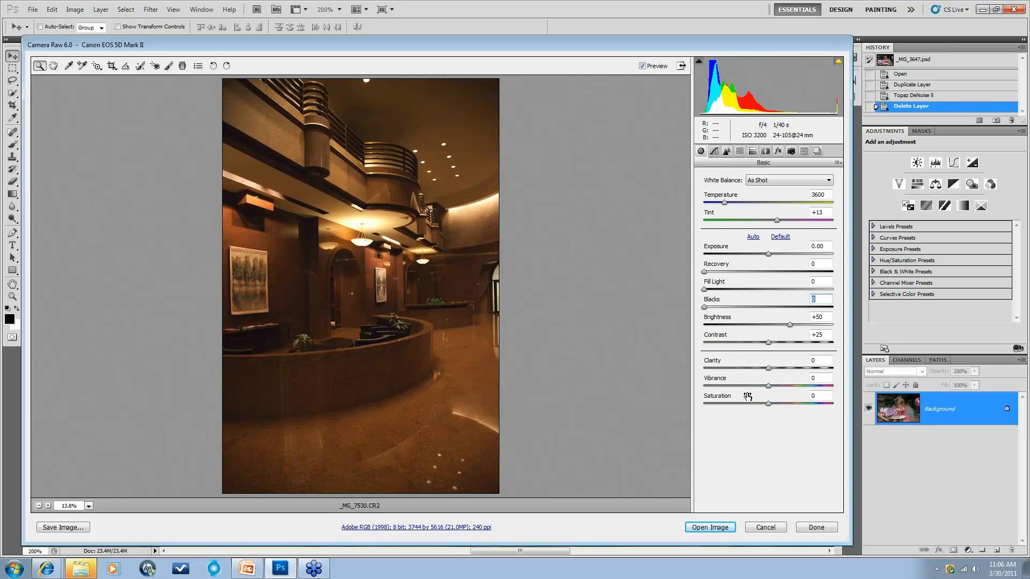
{"action": "left_click", "coordinate": [713, 151]}
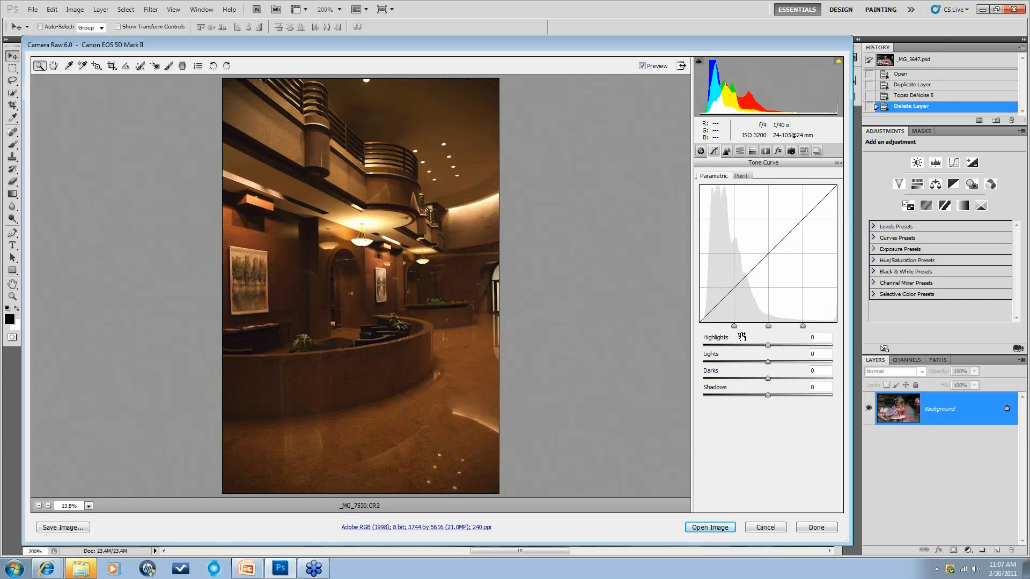
Step: Try sharpening and color noise reduction in the raw Detail settings, setting color noise reduction back to 0
{"action": "left_click", "coordinate": [725, 150]}
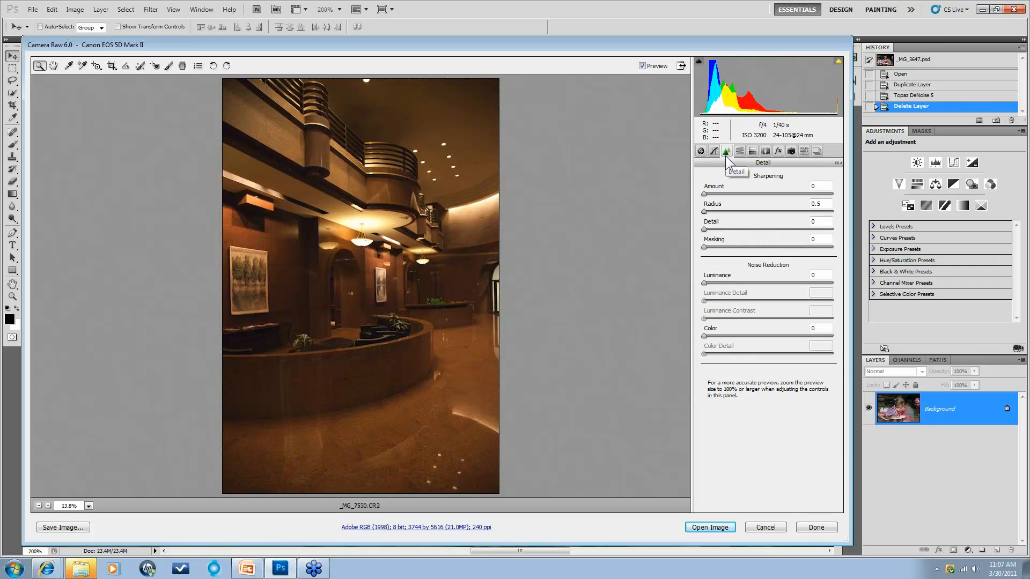
{"action": "left_click_drag", "start_coordinate": [704, 194], "coordinate": [730, 194]}
{"action": "left_click_drag", "start_coordinate": [704, 212], "coordinate": [727, 229]}
{"action": "left_click", "coordinate": [702, 229]}
{"action": "left_click_drag", "start_coordinate": [731, 193], "coordinate": [686, 232]}
{"action": "left_click", "coordinate": [727, 229]}
{"action": "left_click_drag", "start_coordinate": [703, 334], "coordinate": [733, 337]}
{"action": "type", "text": "0"}
{"action": "key", "text": "Return"}
Step: Open the raw image in Photoshop and duplicate its Background layer
{"action": "left_click", "coordinate": [709, 528]}
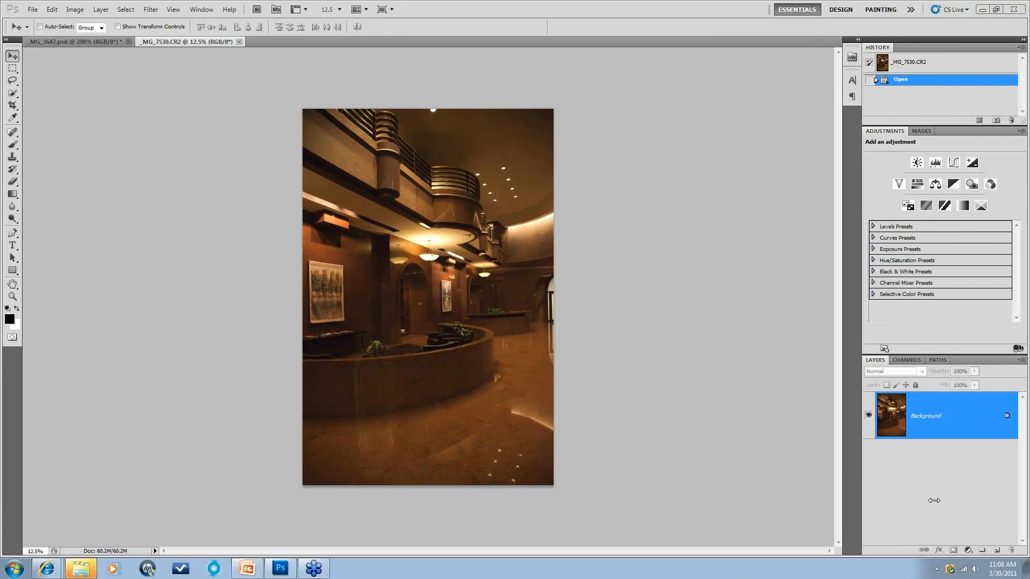
{"action": "left_click_drag", "start_coordinate": [949, 416], "coordinate": [996, 550]}
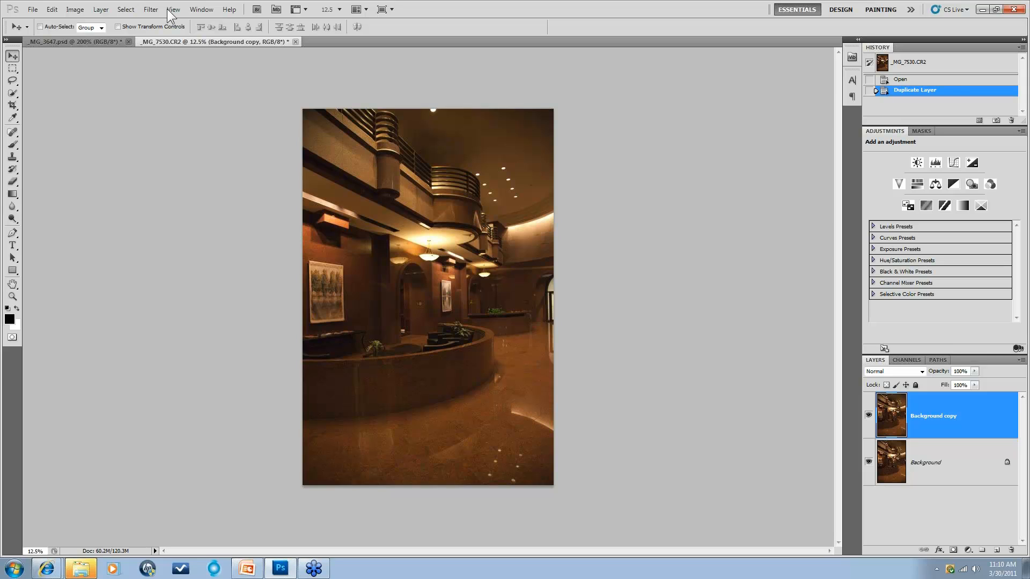
Step: Start the Topaz DeNoise 5 filter on the Background copy layer
{"action": "left_click", "coordinate": [150, 9]}
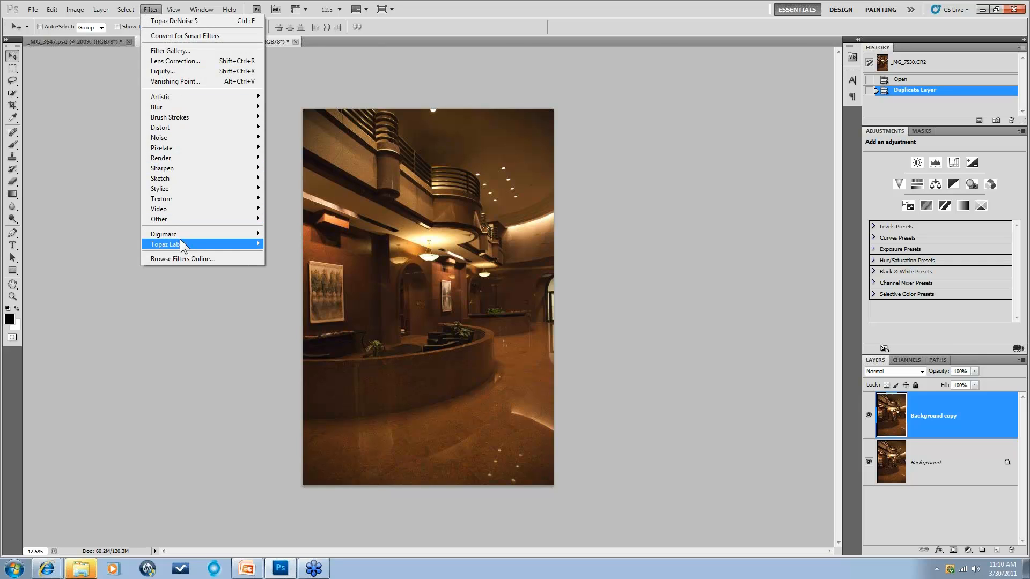
{"action": "mouse_move", "coordinate": [182, 244]}
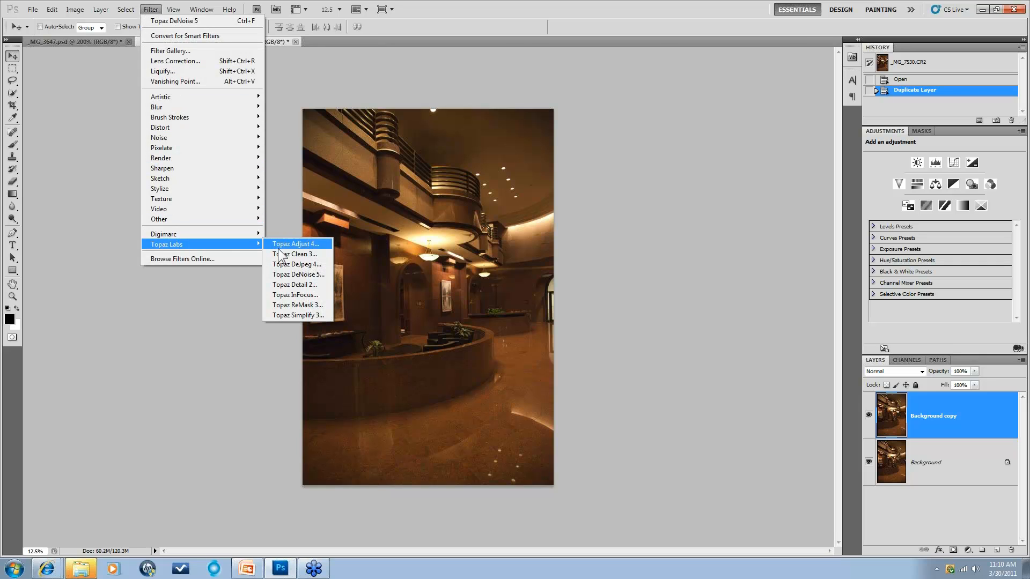
{"action": "left_click", "coordinate": [299, 275]}
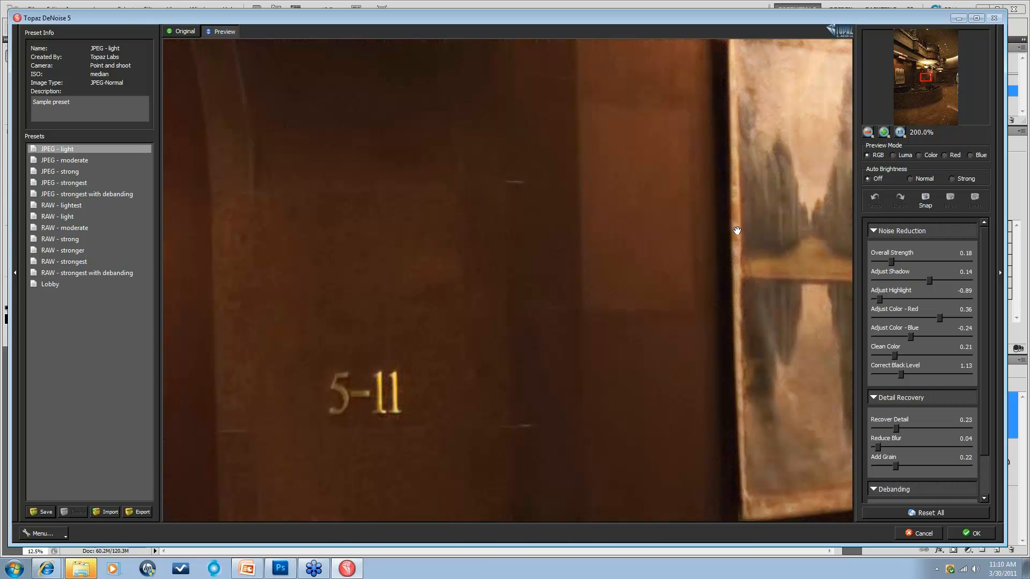
Step: Reset all DeNoise settings and preview the lobby's seating area and plant at 100% zoom
{"action": "left_click", "coordinate": [915, 513]}
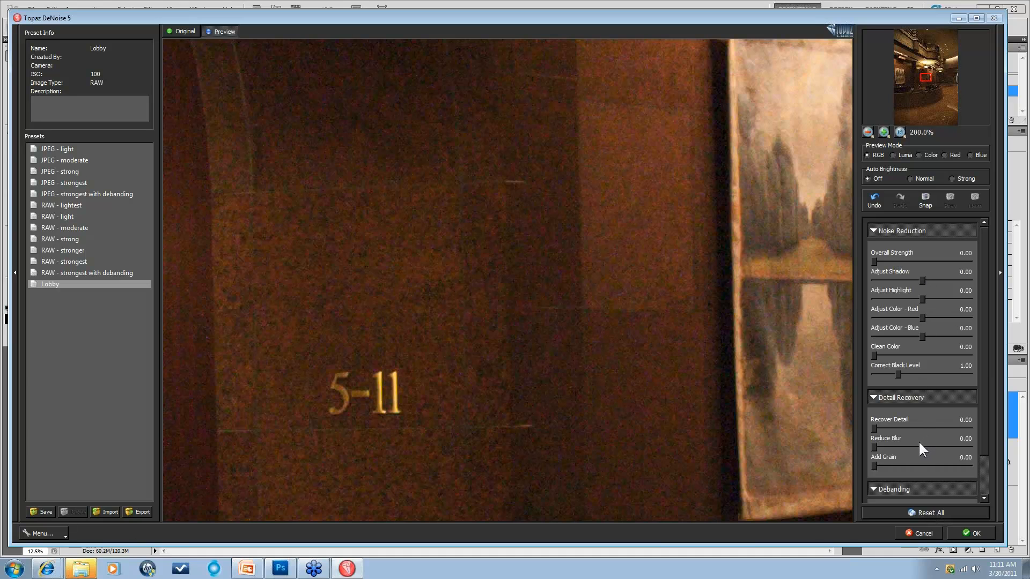
{"action": "left_click", "coordinate": [870, 131]}
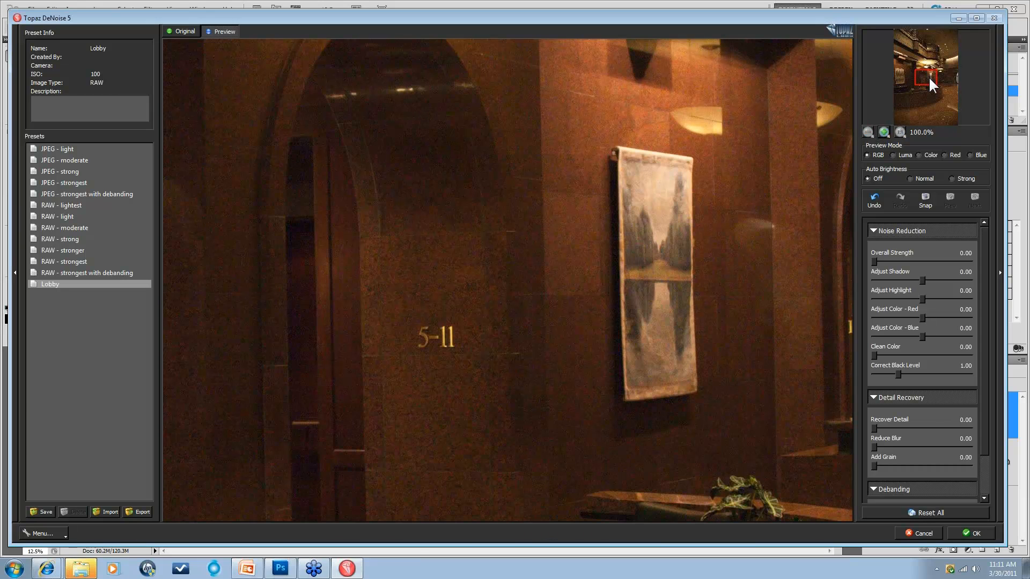
{"action": "left_click_drag", "start_coordinate": [929, 77], "coordinate": [935, 83]}
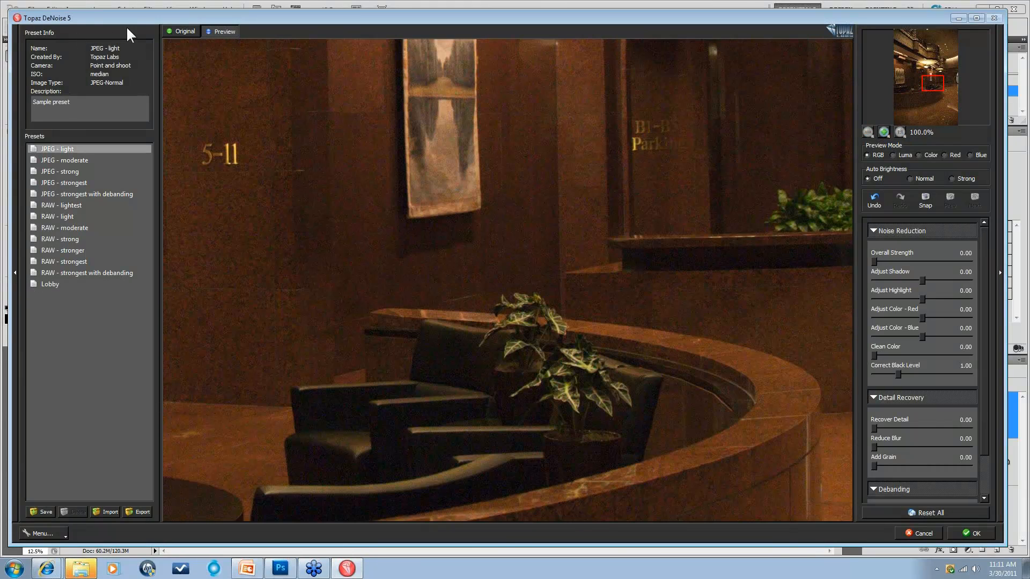
{"action": "left_click_drag", "start_coordinate": [137, 12], "coordinate": [134, 8]}
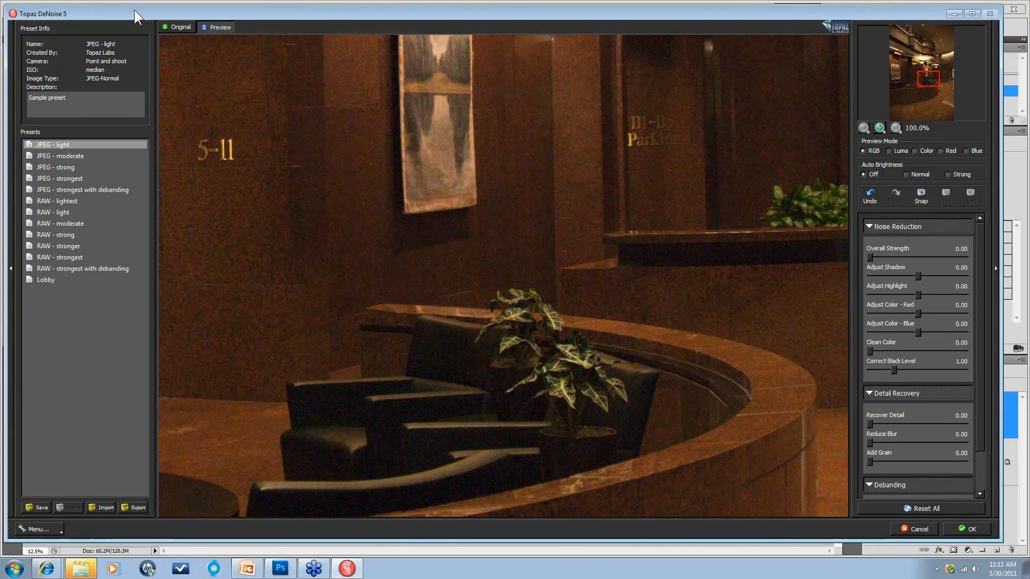
{"action": "left_click", "coordinate": [43, 279]}
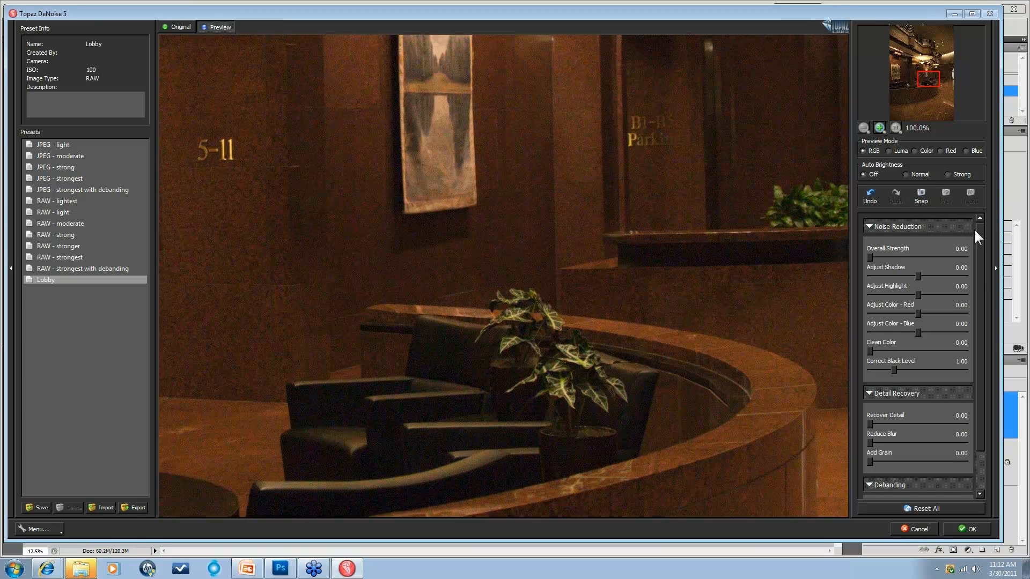
Step: Look through the DeNoise parameters and collapse the Noise Reduction, Detail Recovery and Debanding groups
{"action": "scroll", "coordinate": [981, 269], "scroll_direction": "down", "scroll_amount": 2}
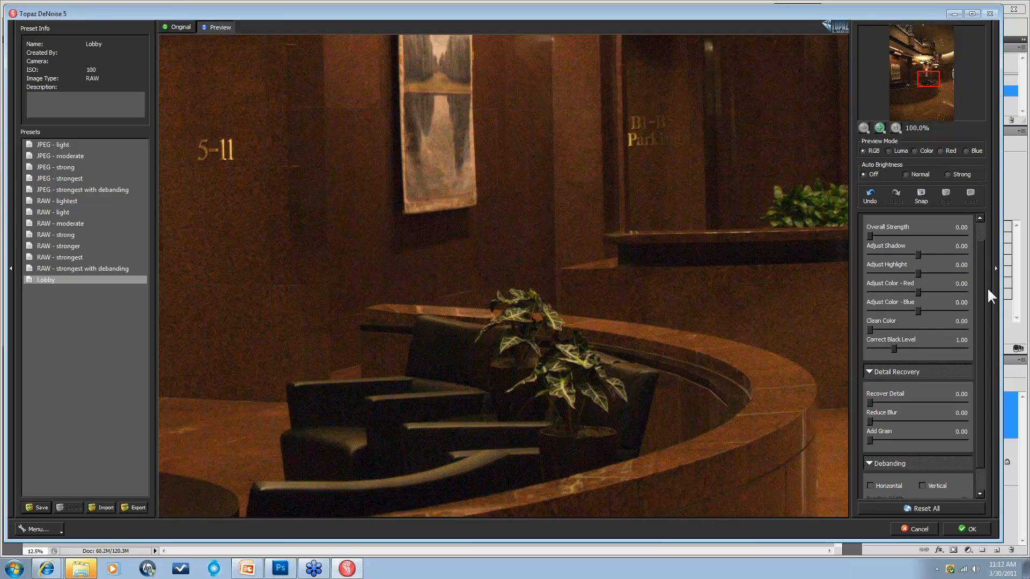
{"action": "scroll", "coordinate": [986, 277], "scroll_direction": "up", "scroll_amount": 1}
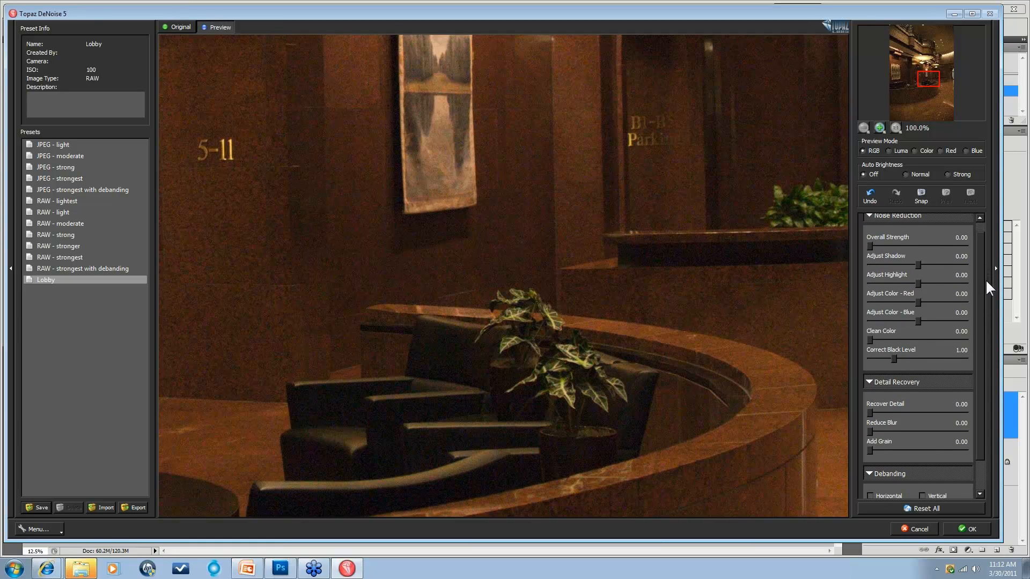
{"action": "mouse_move", "coordinate": [985, 280]}
{"action": "left_mouse_down"}
{"action": "mouse_move", "coordinate": [988, 299]}
{"action": "mouse_move", "coordinate": [988, 270]}
{"action": "left_mouse_up"}
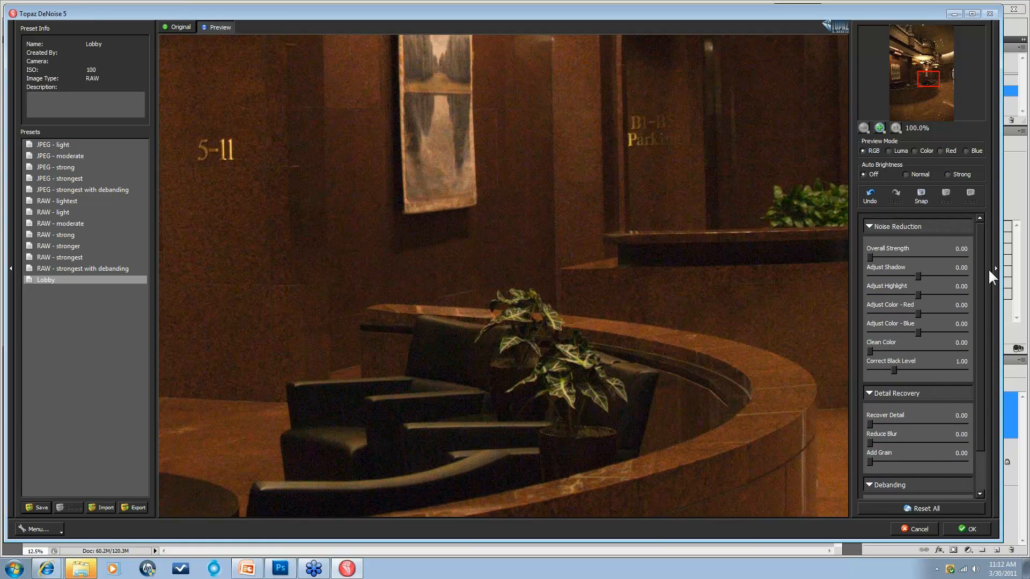
{"action": "left_click", "coordinate": [870, 227]}
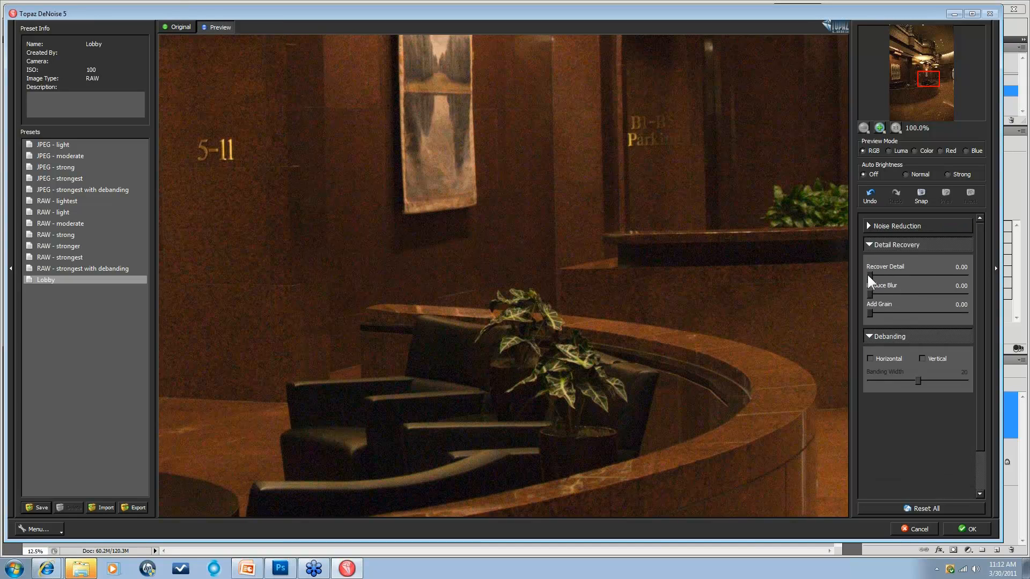
{"action": "left_click", "coordinate": [868, 245]}
{"action": "left_click", "coordinate": [869, 263]}
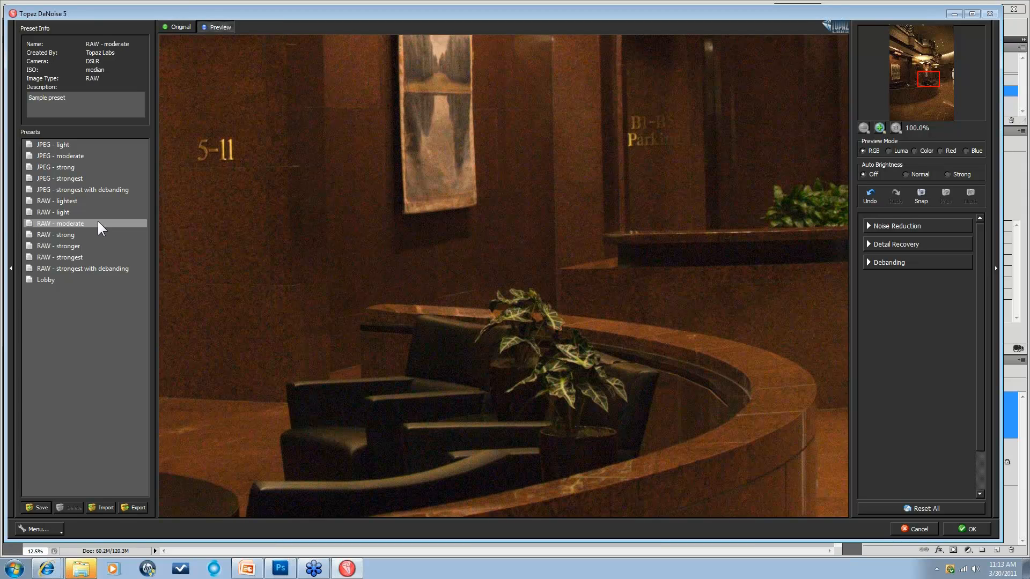
Step: Set the preview mode to Luma with Normal auto brightness, comparing it with the Strong setting
{"action": "left_click", "coordinate": [48, 280]}
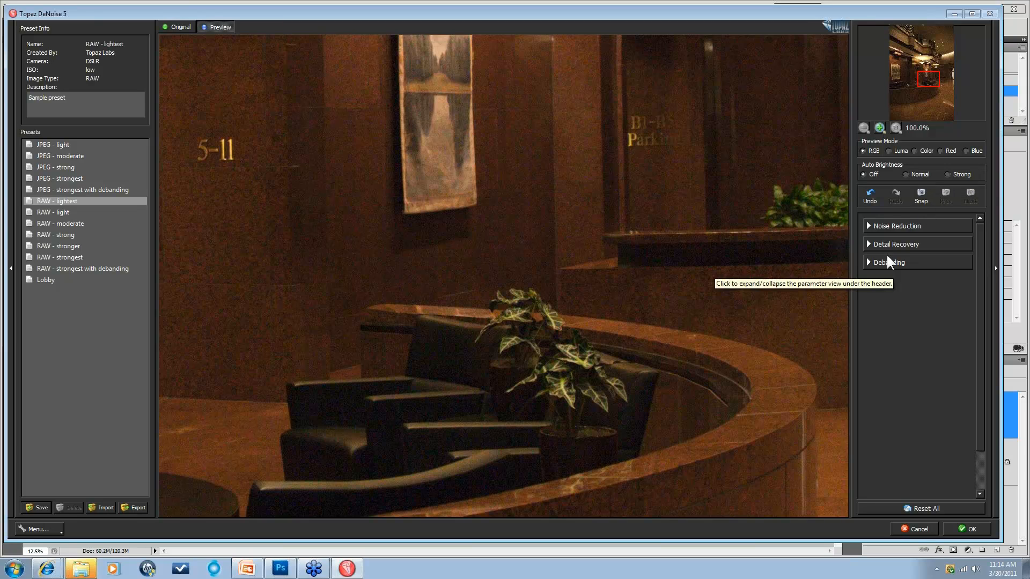
{"action": "left_click", "coordinate": [888, 151]}
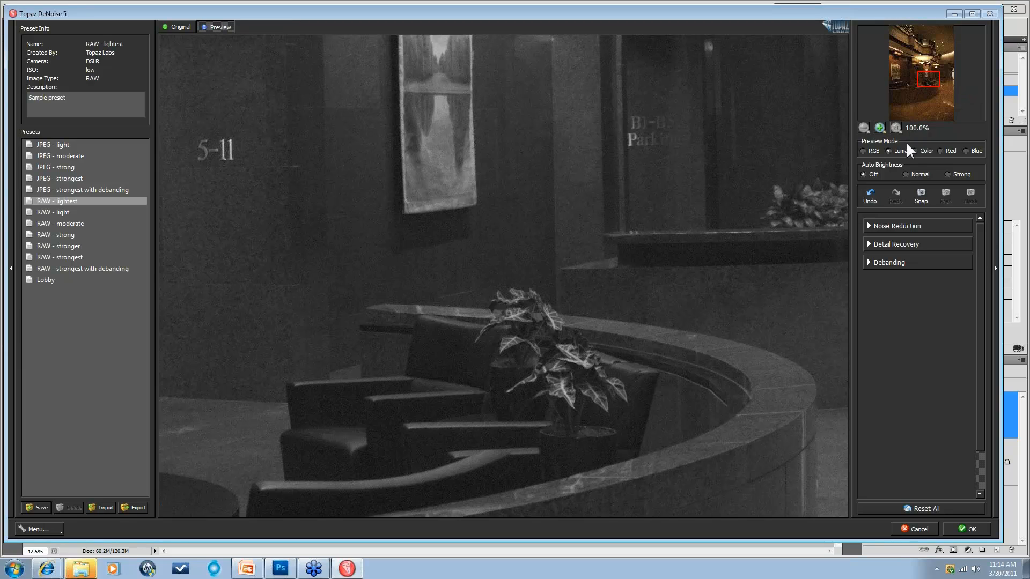
{"action": "left_click", "coordinate": [905, 174]}
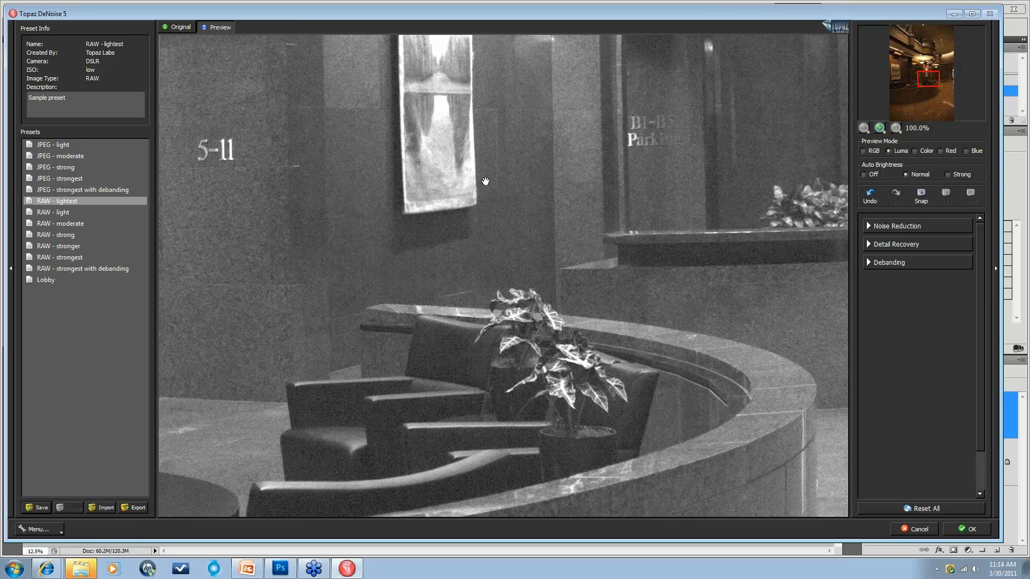
{"action": "left_click", "coordinate": [947, 174]}
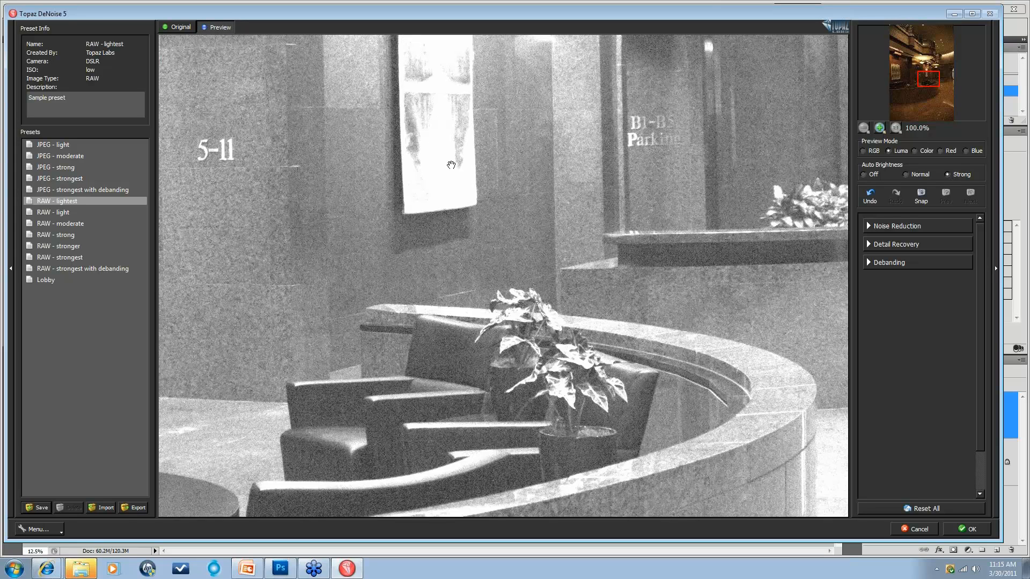
{"action": "left_click", "coordinate": [906, 174]}
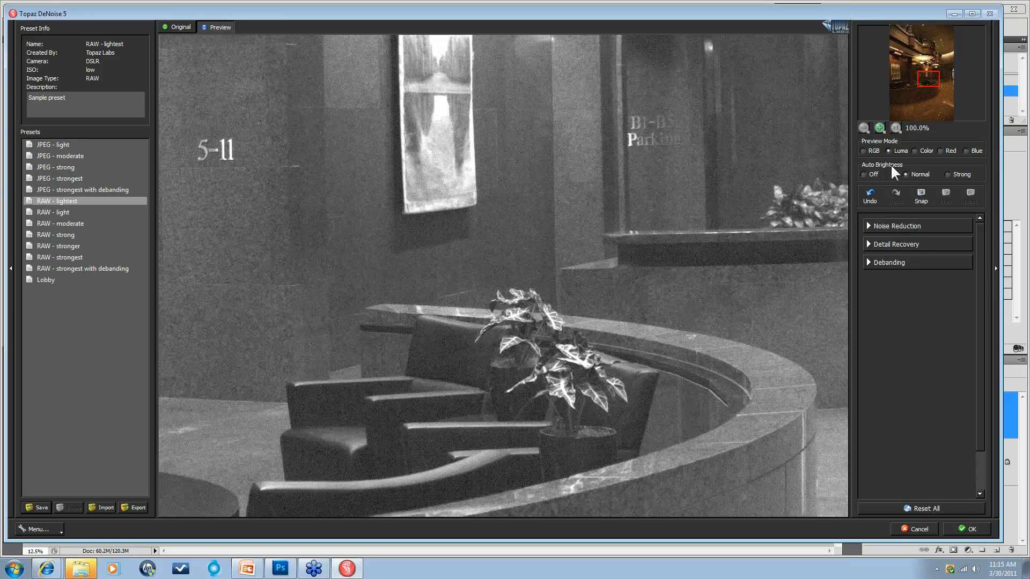
Step: Expand the Noise Reduction and Debanding parameter groups
{"action": "left_click", "coordinate": [868, 226]}
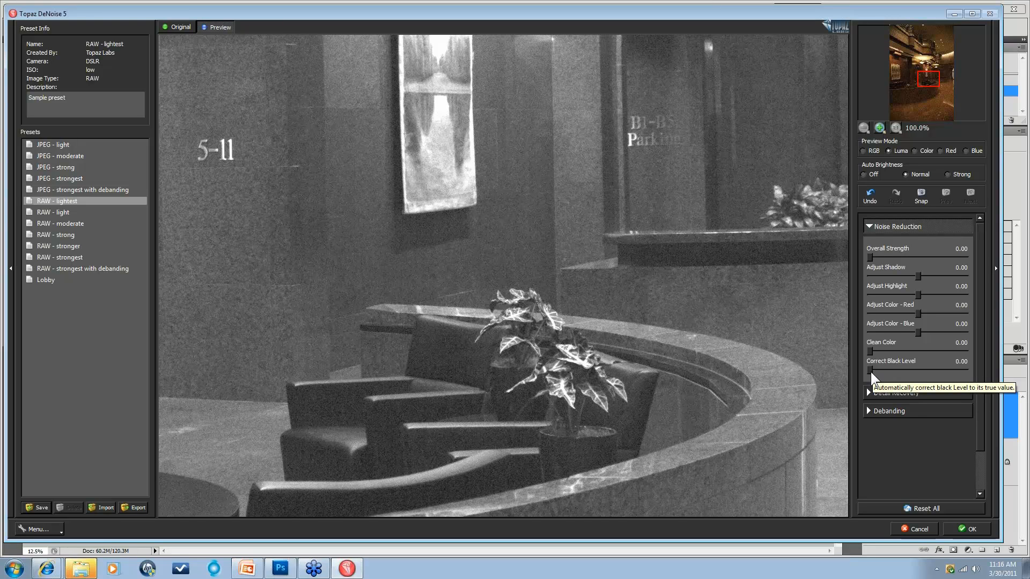
{"action": "left_click", "coordinate": [867, 408]}
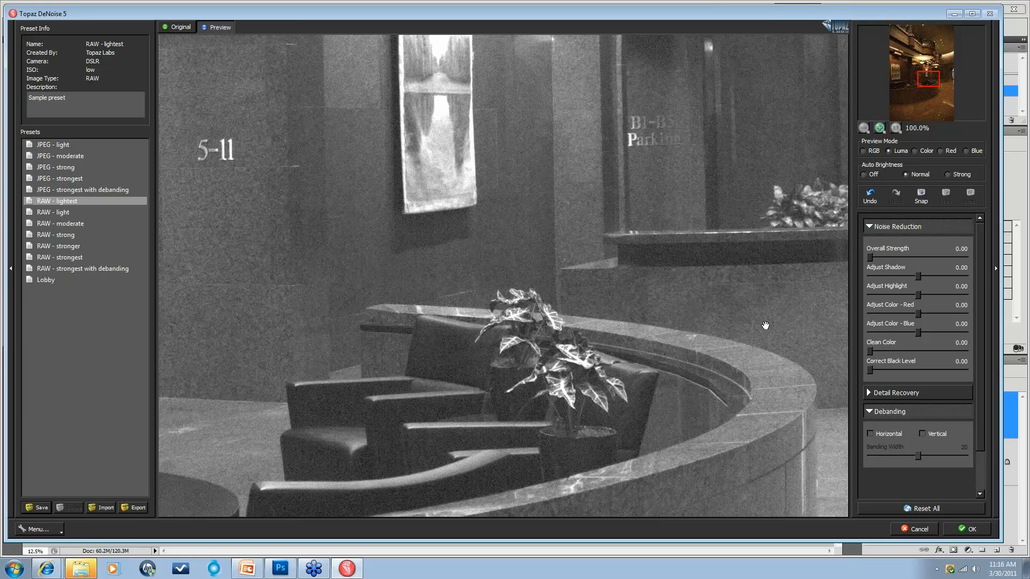
Step: Try horizontal debanding, turn it off again and collapse the Debanding group
{"action": "left_click", "coordinate": [870, 432]}
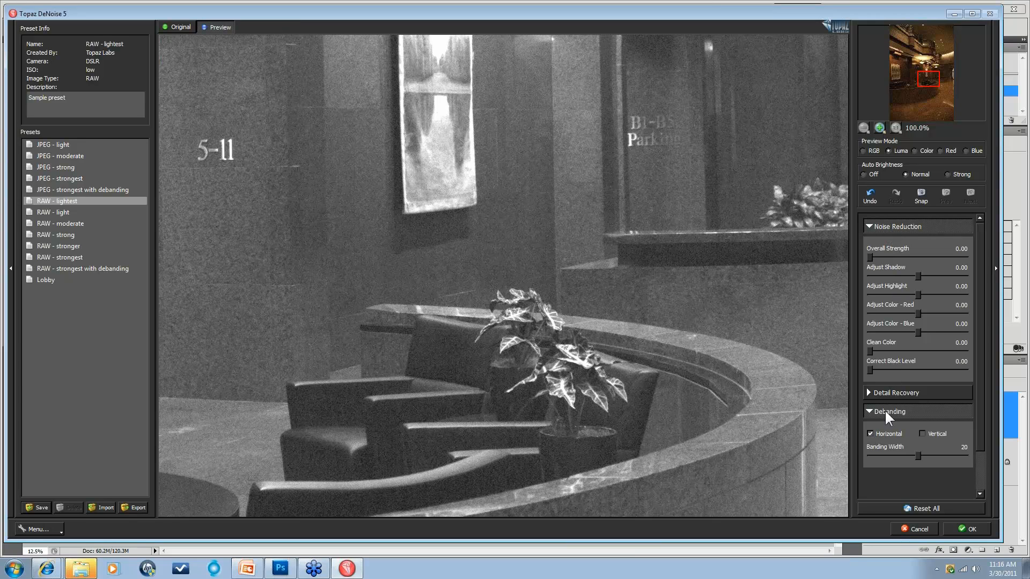
{"action": "left_click", "coordinate": [869, 433]}
{"action": "left_click", "coordinate": [868, 410]}
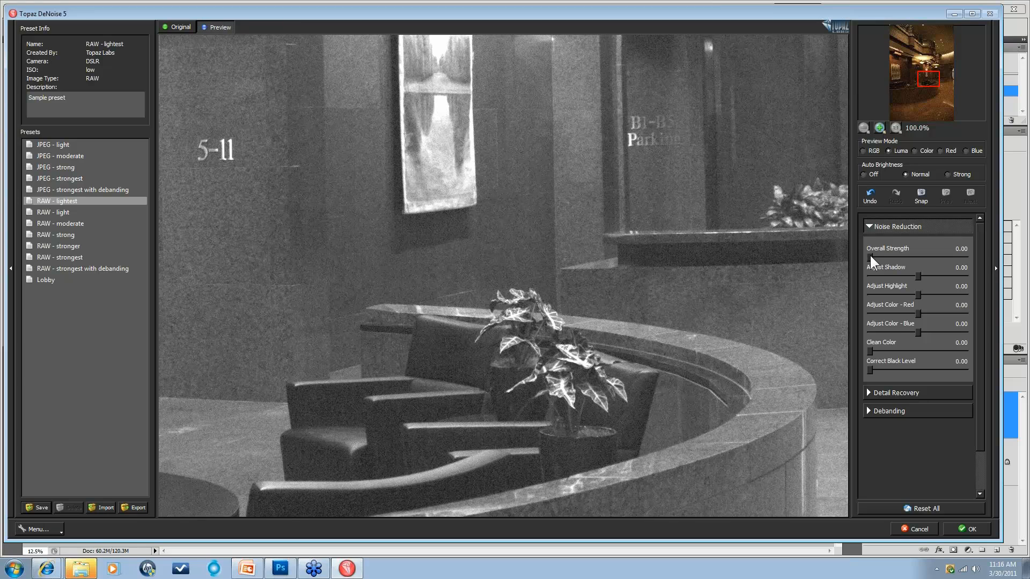
Step: Set the Overall Strength to 0.21 and compare the denoised lobby with the original
{"action": "left_click_drag", "start_coordinate": [870, 258], "coordinate": [890, 259]}
{"action": "left_click", "coordinate": [278, 146]}
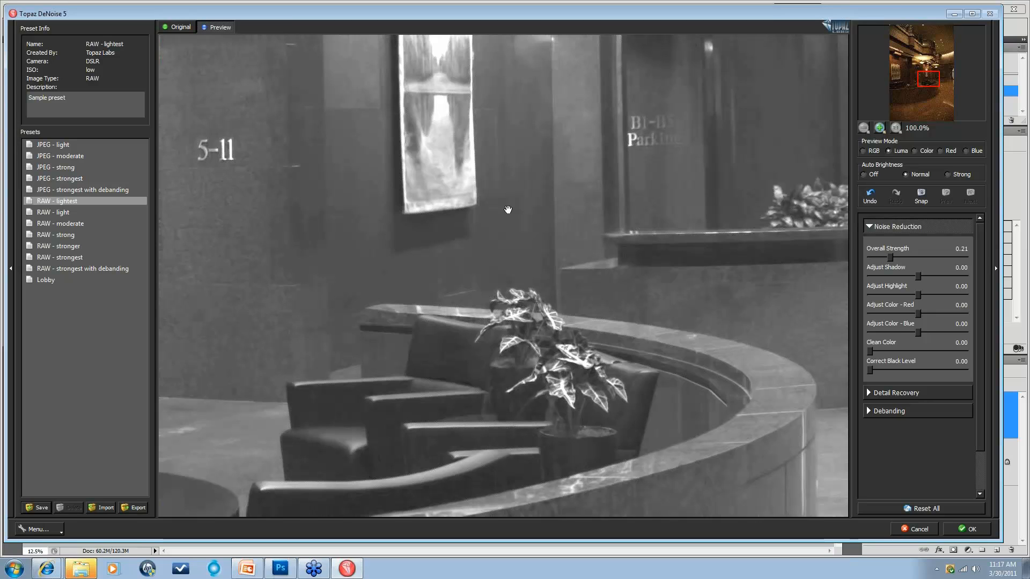
{"action": "left_click", "coordinate": [642, 216]}
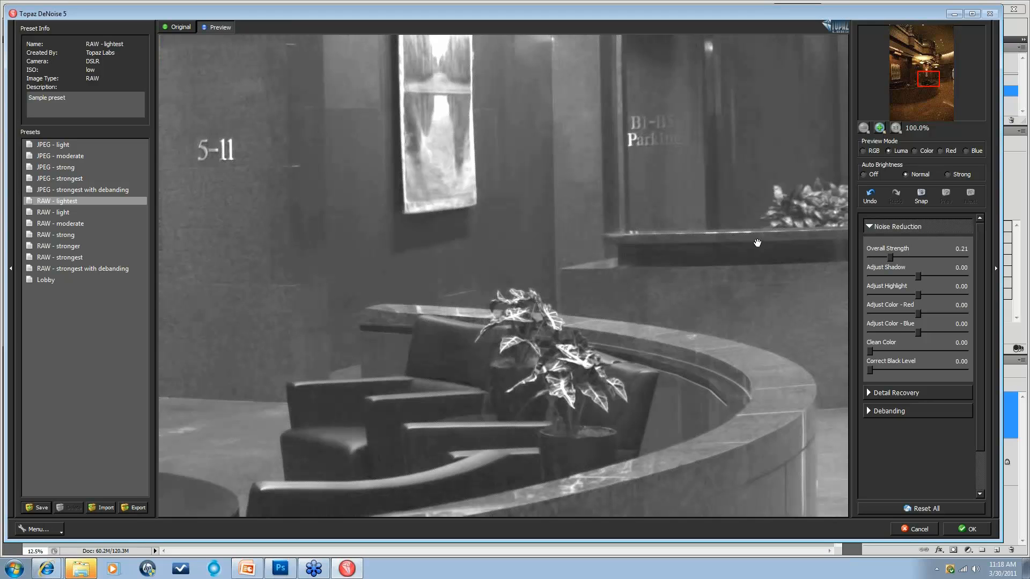
Step: Lower the Overall Strength to 0.14 and compare the denoised luma preview with the original
{"action": "left_click_drag", "start_coordinate": [925, 76], "coordinate": [923, 72]}
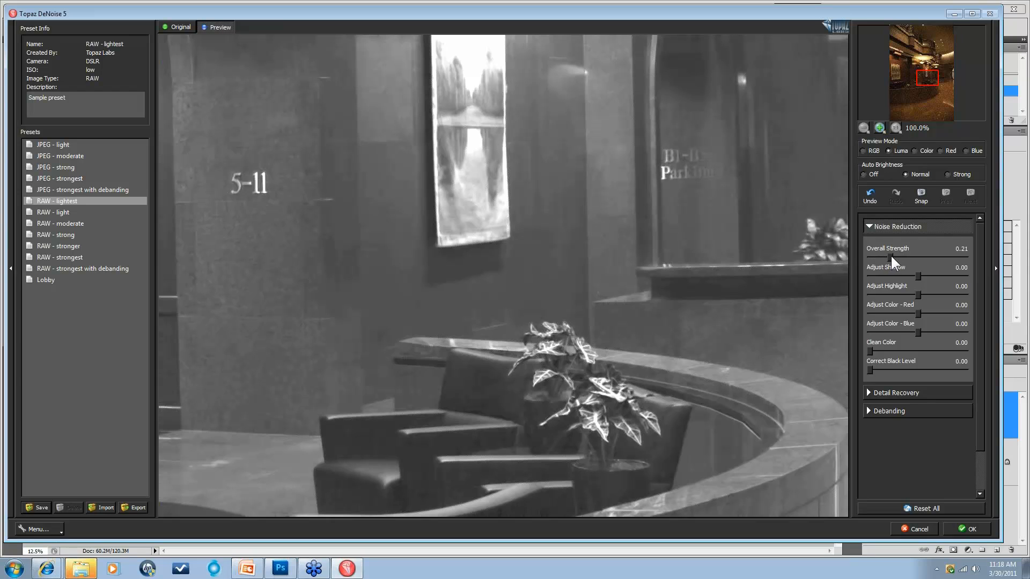
{"action": "left_click_drag", "start_coordinate": [891, 258], "coordinate": [880, 258]}
{"action": "right_click", "coordinate": [879, 257]}
{"action": "left_click_drag", "start_coordinate": [879, 257], "coordinate": [884, 258]}
{"action": "key", "text": "space"}
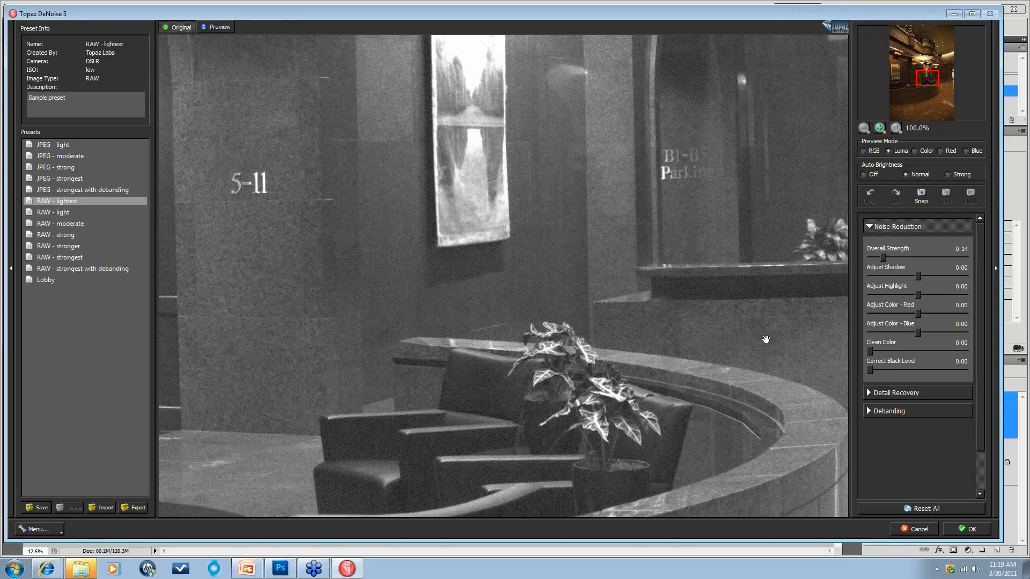
{"action": "key", "text": "space"}
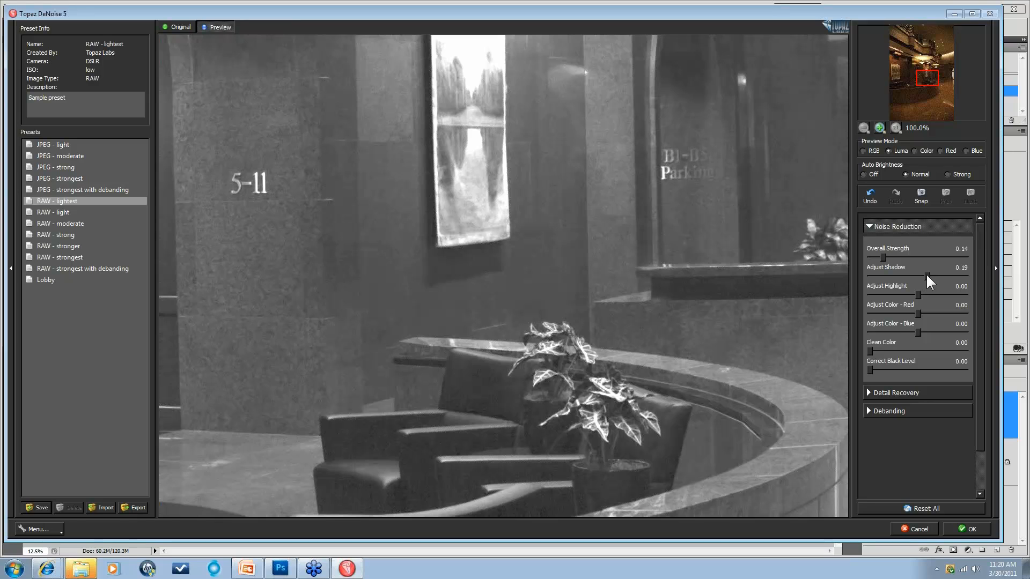
Step: Set Overall Strength to 0.12, Adjust Shadow to 0.27 and Adjust Highlight to -0.80, comparing the result with the original
{"action": "left_click_drag", "start_coordinate": [928, 275], "coordinate": [929, 276]}
{"action": "left_click", "coordinate": [618, 483]}
{"action": "left_click_drag", "start_coordinate": [915, 274], "coordinate": [918, 275]}
{"action": "left_click_drag", "start_coordinate": [931, 275], "coordinate": [930, 274]}
{"action": "left_click_drag", "start_coordinate": [905, 294], "coordinate": [883, 294]}
{"action": "key", "text": "space"}
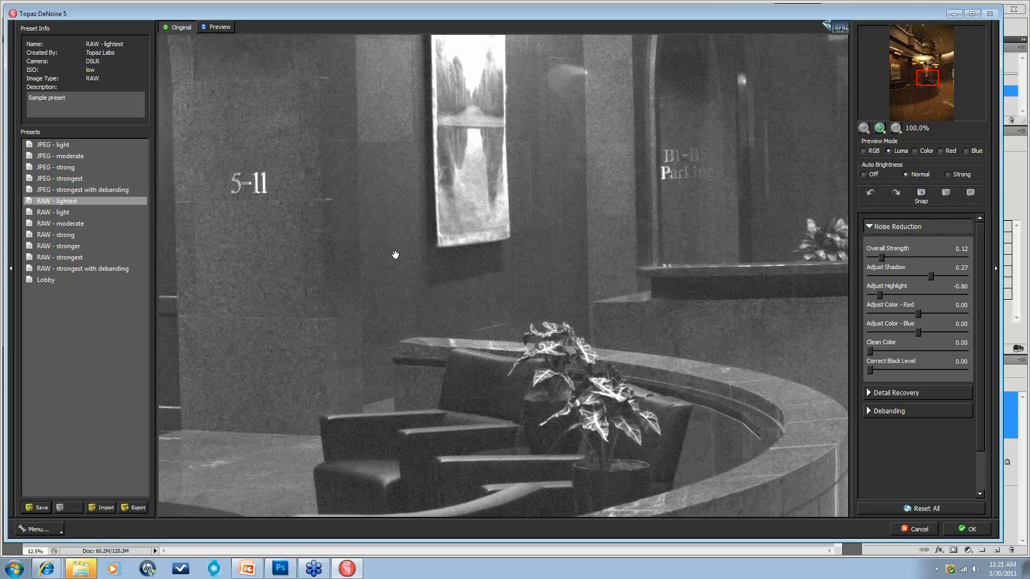
{"action": "key", "text": "space"}
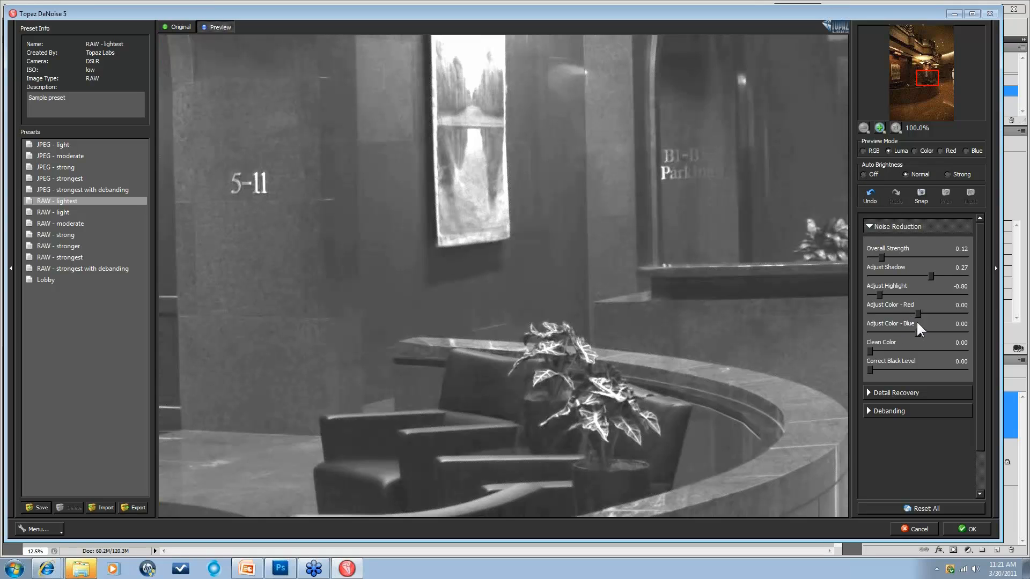
Step: Examine the noise in the Red preview mode, comparing it with the original and with the RGB view
{"action": "left_click", "coordinate": [939, 150]}
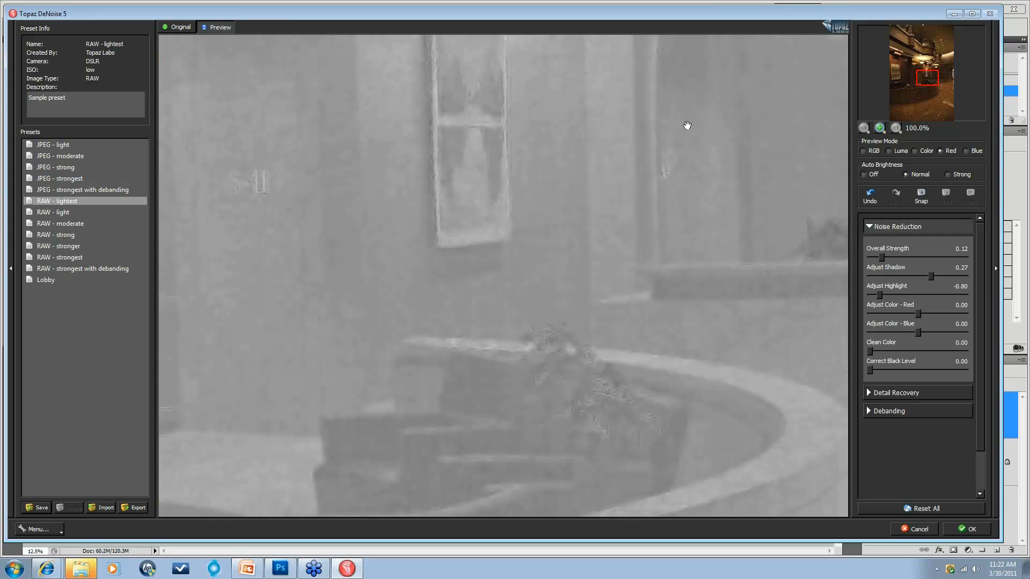
{"action": "left_click", "coordinate": [699, 279]}
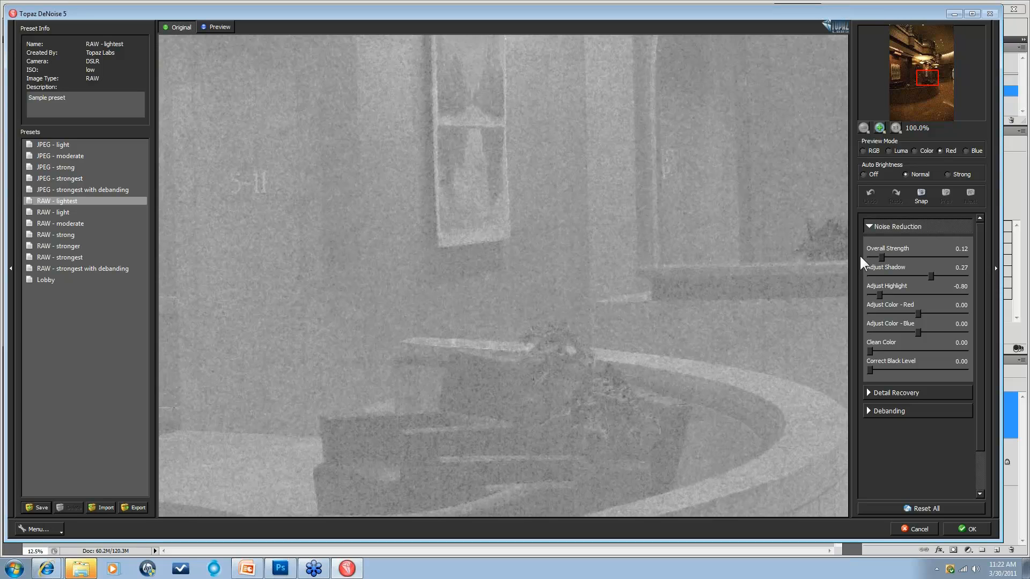
{"action": "left_click", "coordinate": [692, 276]}
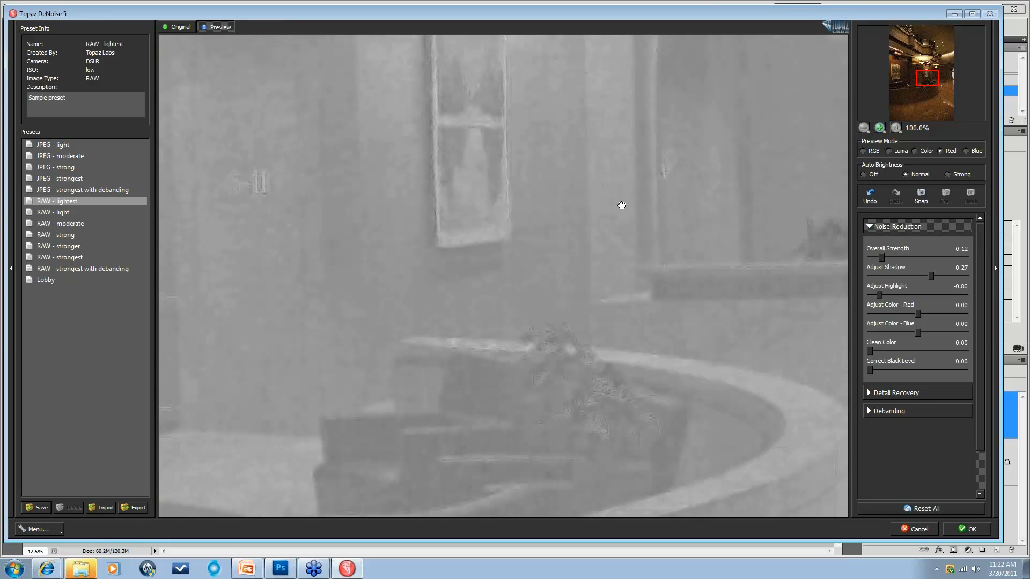
{"action": "left_click", "coordinate": [862, 151]}
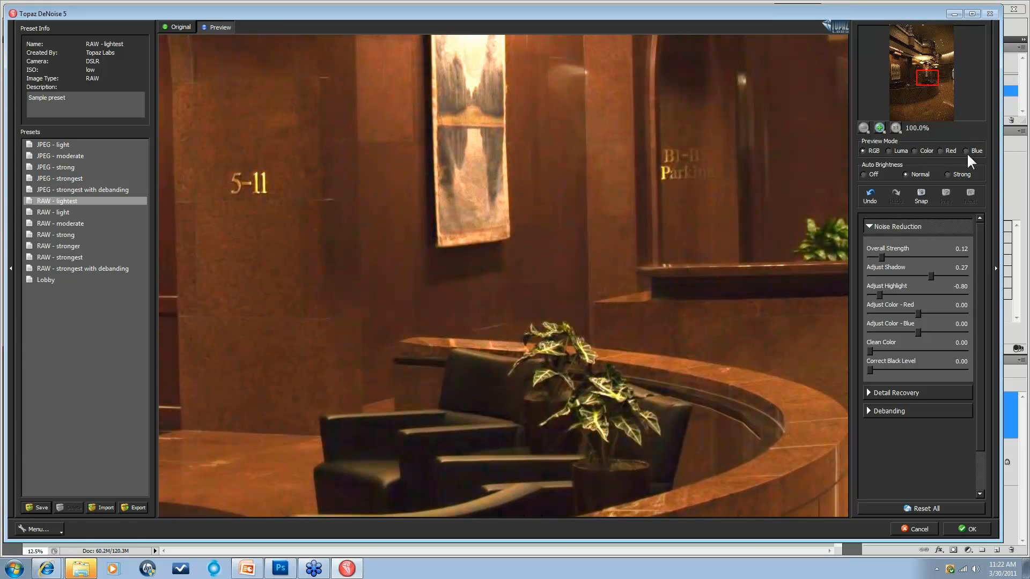
{"action": "left_click", "coordinate": [941, 150]}
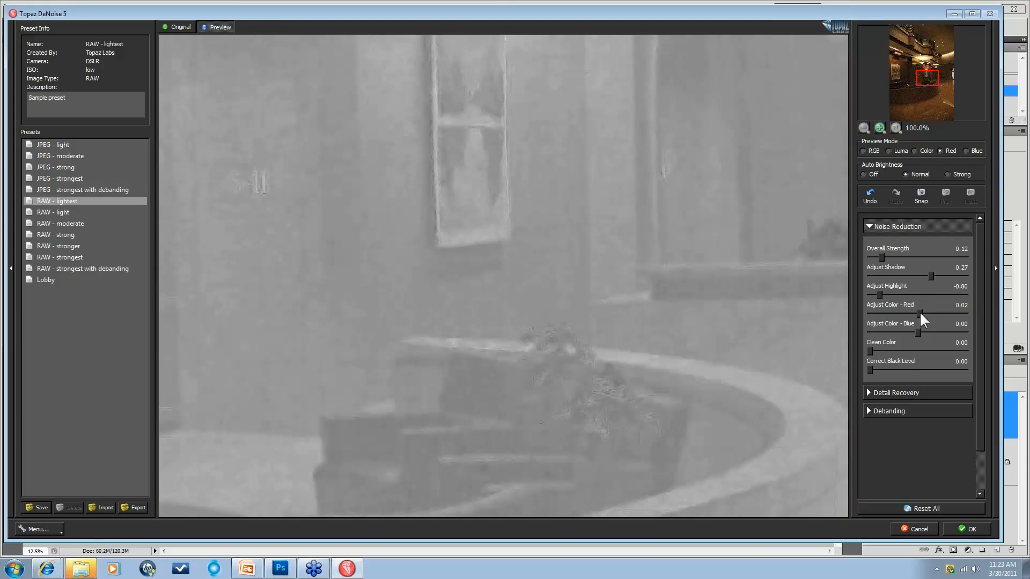
Step: Set Adjust Color - Red to 0.53 and compare the red channel preview with the original
{"action": "left_click_drag", "start_coordinate": [919, 313], "coordinate": [937, 311]}
{"action": "left_click_drag", "start_coordinate": [937, 312], "coordinate": [932, 311]}
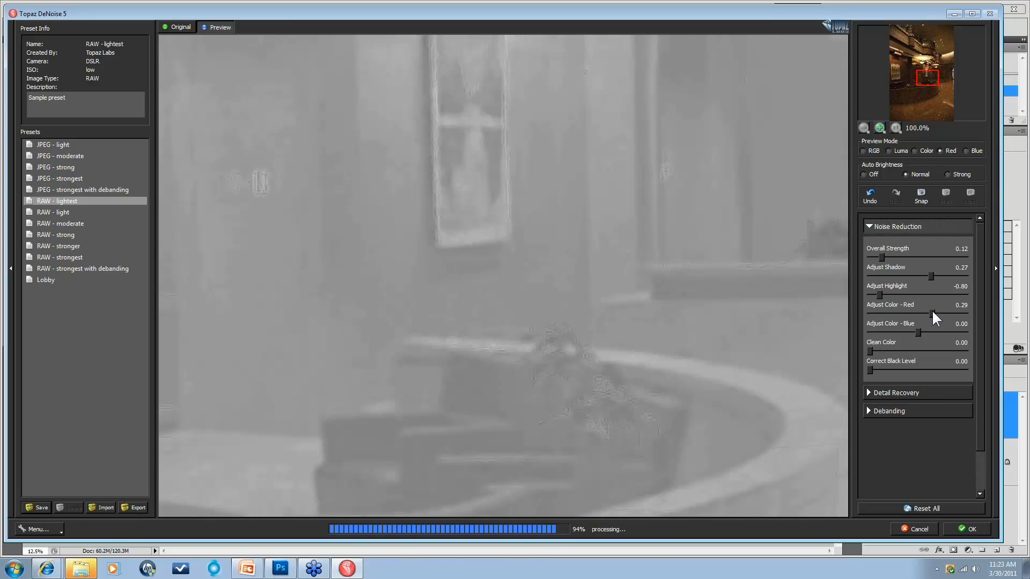
{"action": "left_click_drag", "start_coordinate": [931, 310], "coordinate": [963, 304]}
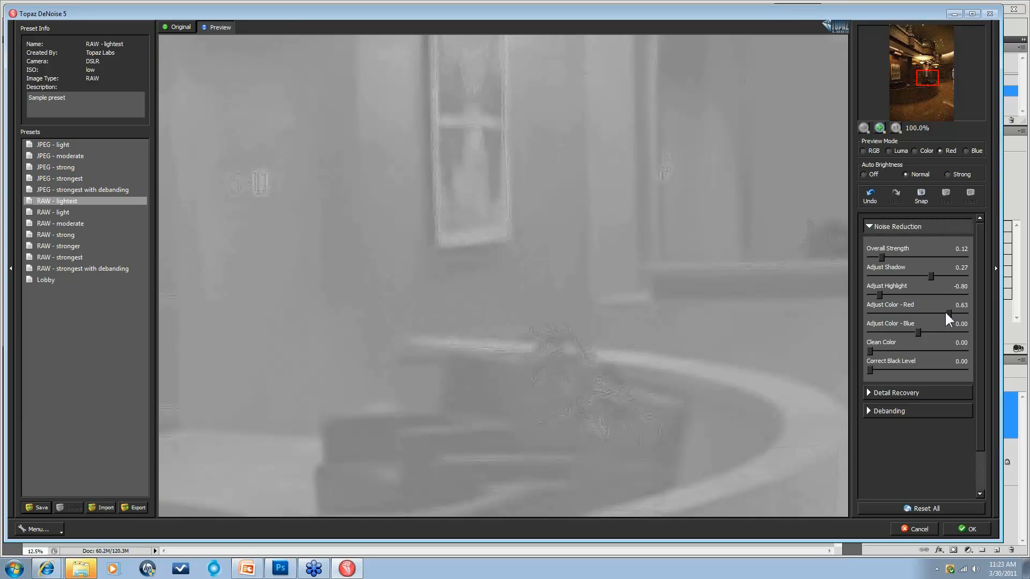
{"action": "left_click_drag", "start_coordinate": [947, 312], "coordinate": [951, 310]}
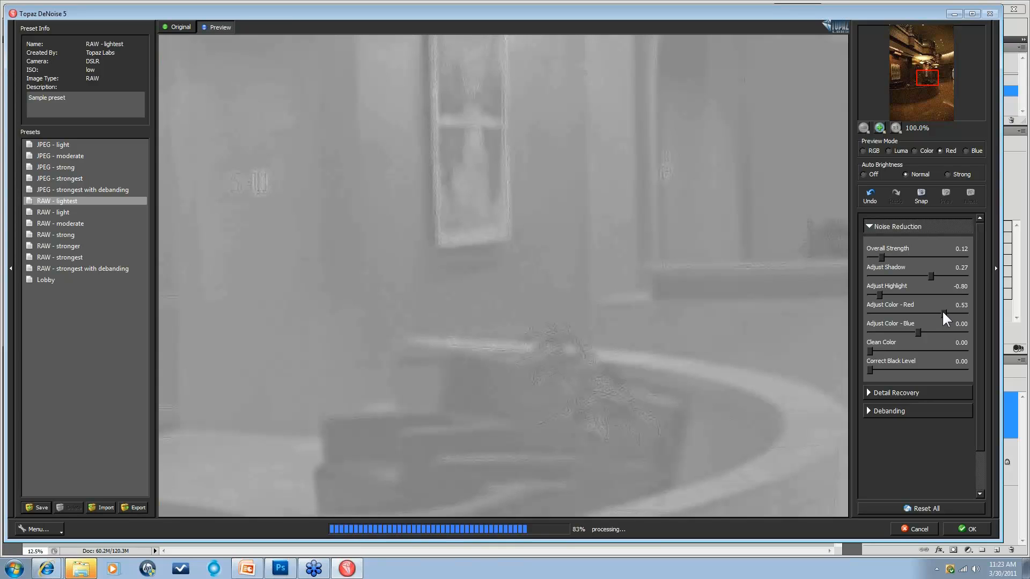
{"action": "left_click", "coordinate": [430, 287]}
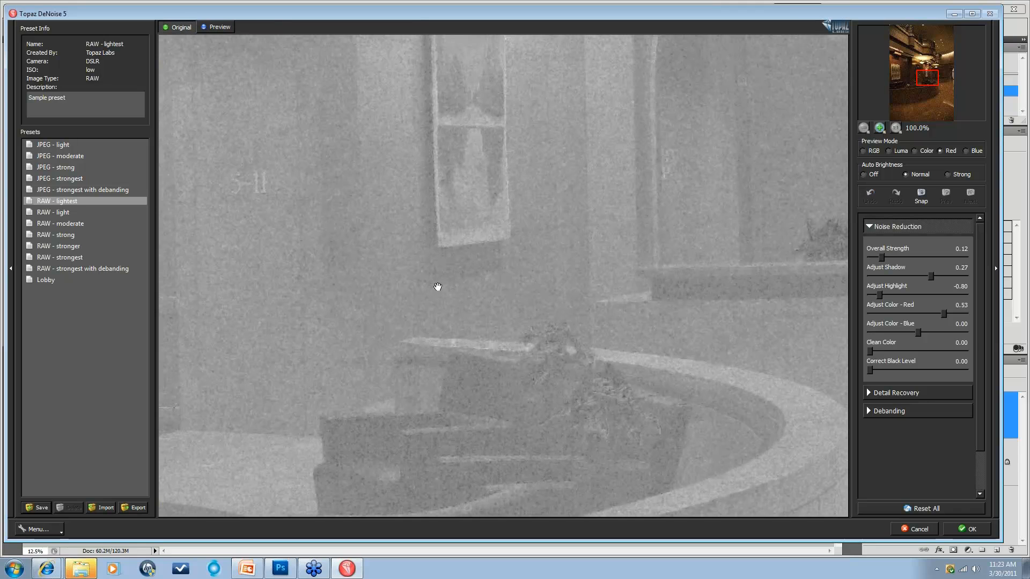
{"action": "left_click", "coordinate": [442, 284]}
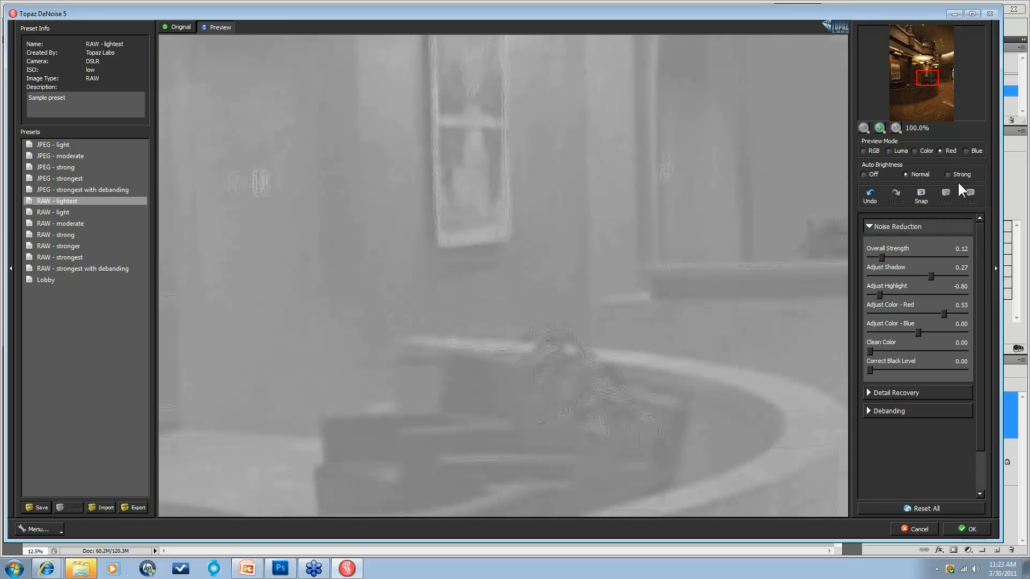
Step: Preview the Blue channel and set Adjust Color - Blue to 0.34, checking the result against the original
{"action": "left_click", "coordinate": [965, 151]}
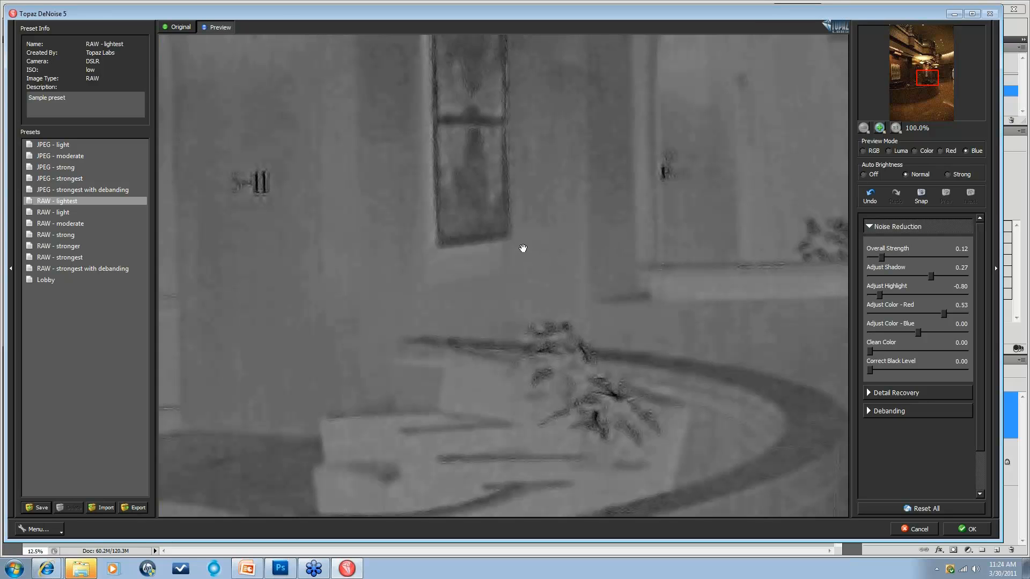
{"action": "left_click_drag", "start_coordinate": [523, 247], "coordinate": [524, 248]}
{"action": "left_click_drag", "start_coordinate": [918, 333], "coordinate": [941, 329]}
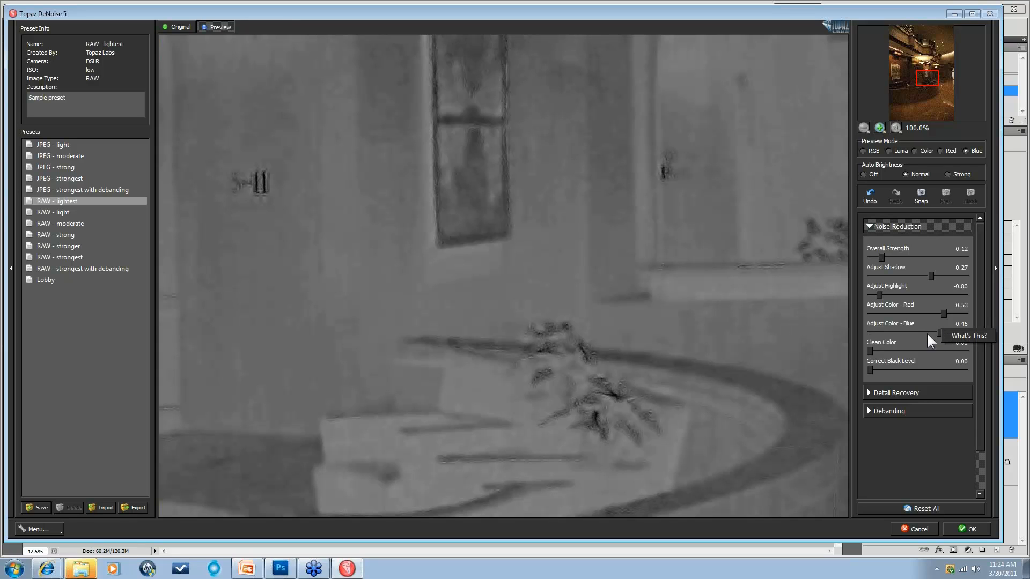
{"action": "left_click", "coordinate": [923, 332]}
{"action": "left_click_drag", "start_coordinate": [939, 330], "coordinate": [934, 330]}
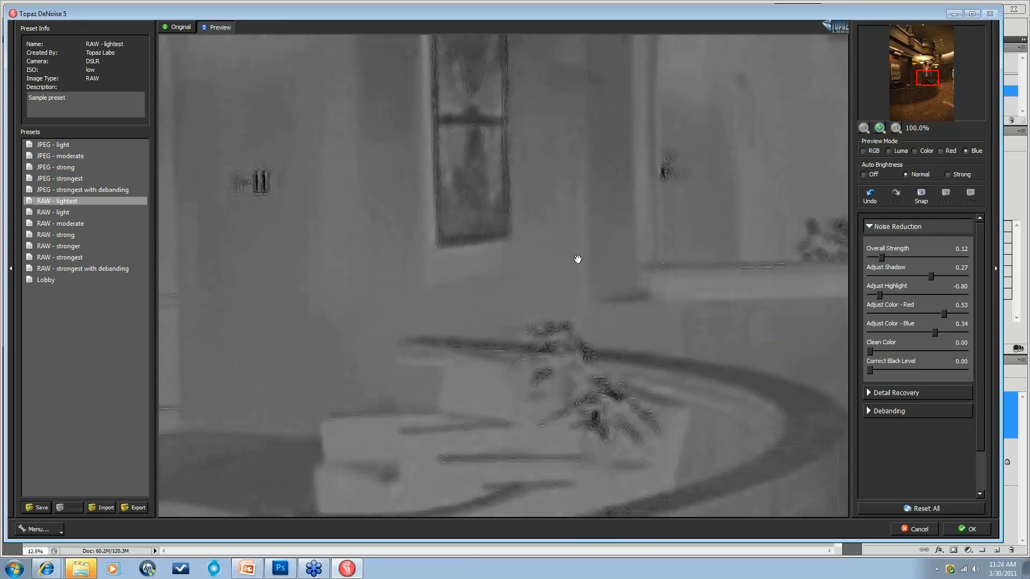
{"action": "left_click", "coordinate": [586, 273]}
Step: Preview the image in Color mode and set Clean Color to 0.21, comparing it with the original
{"action": "left_click", "coordinate": [914, 151]}
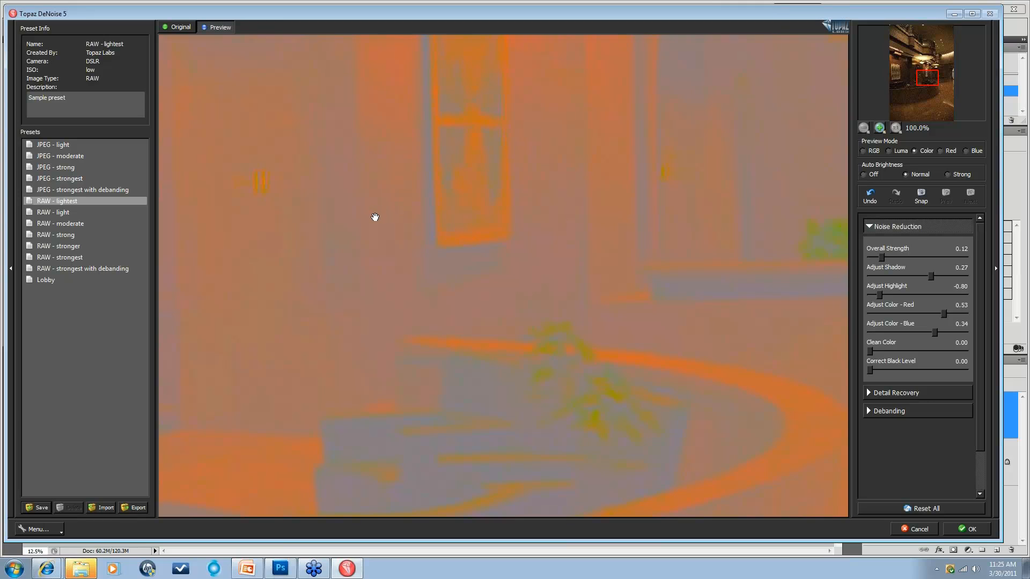
{"action": "key", "text": "space"}
{"action": "left_click_drag", "start_coordinate": [875, 350], "coordinate": [887, 350]}
{"action": "left_click", "coordinate": [493, 266]}
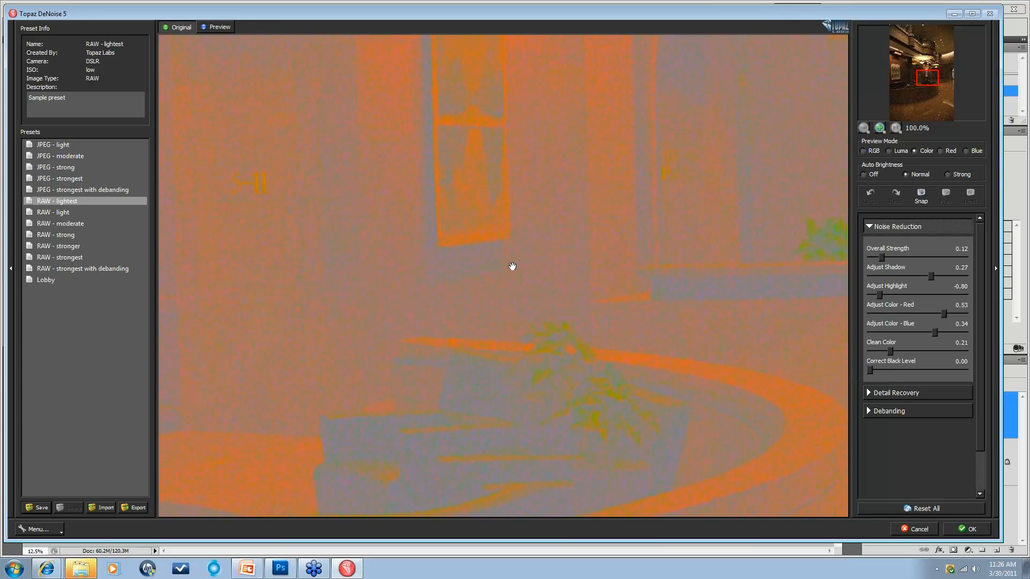
{"action": "left_click_drag", "start_coordinate": [517, 265], "coordinate": [526, 249]}
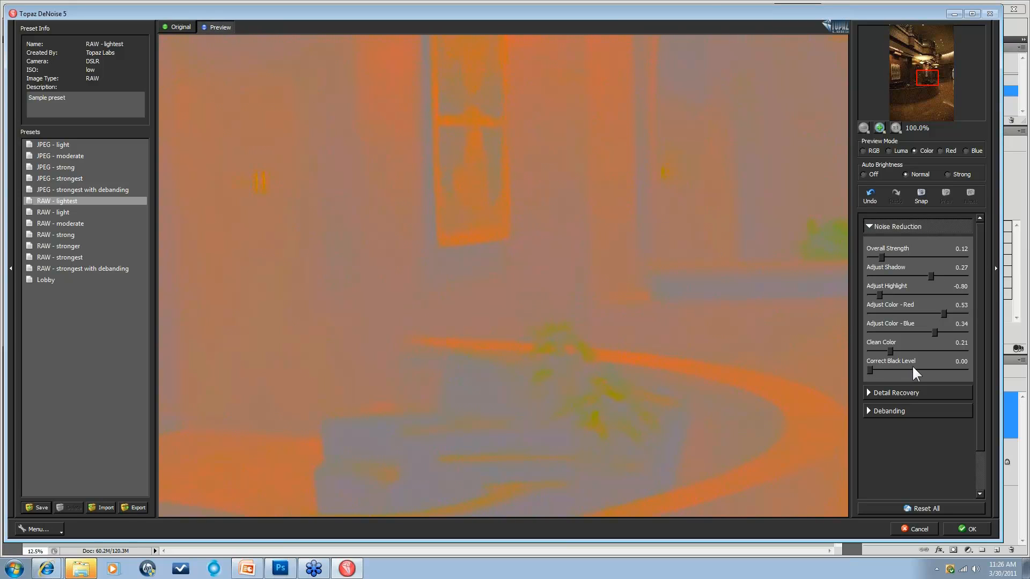
Step: Return the preview to RGB mode and compare the denoised lobby with the original
{"action": "left_click", "coordinate": [863, 150]}
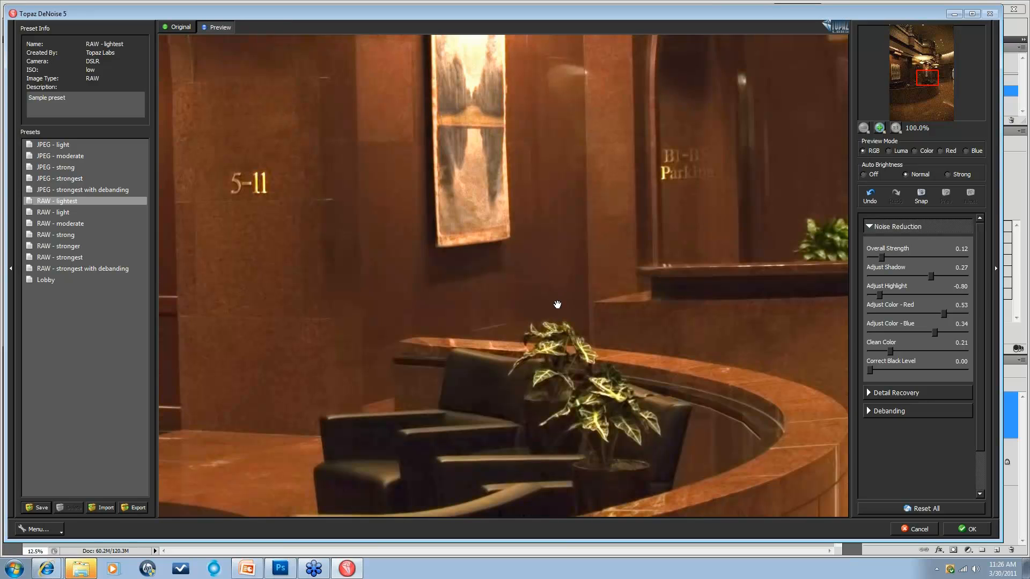
{"action": "left_click", "coordinate": [538, 302]}
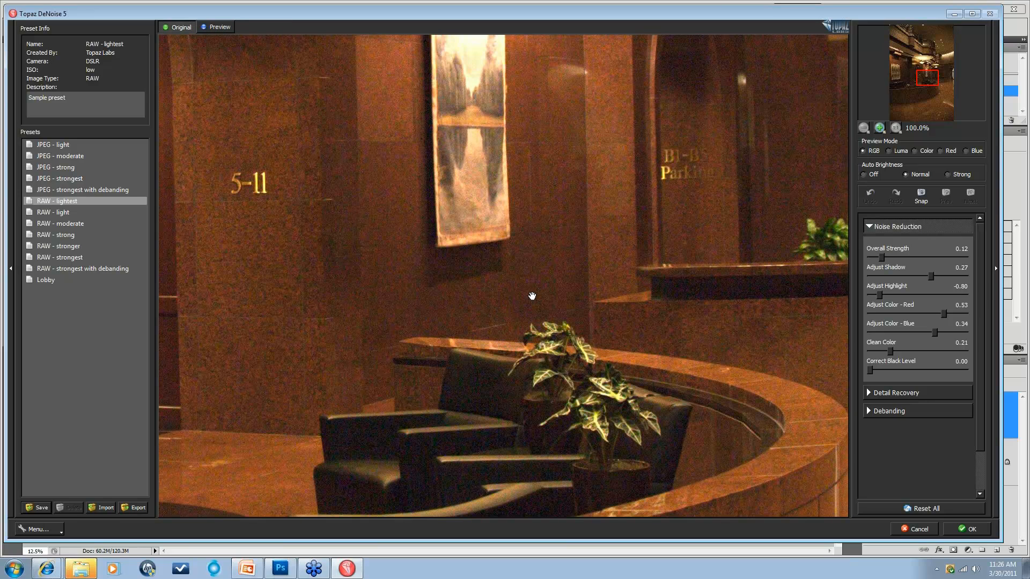
{"action": "left_click", "coordinate": [532, 296]}
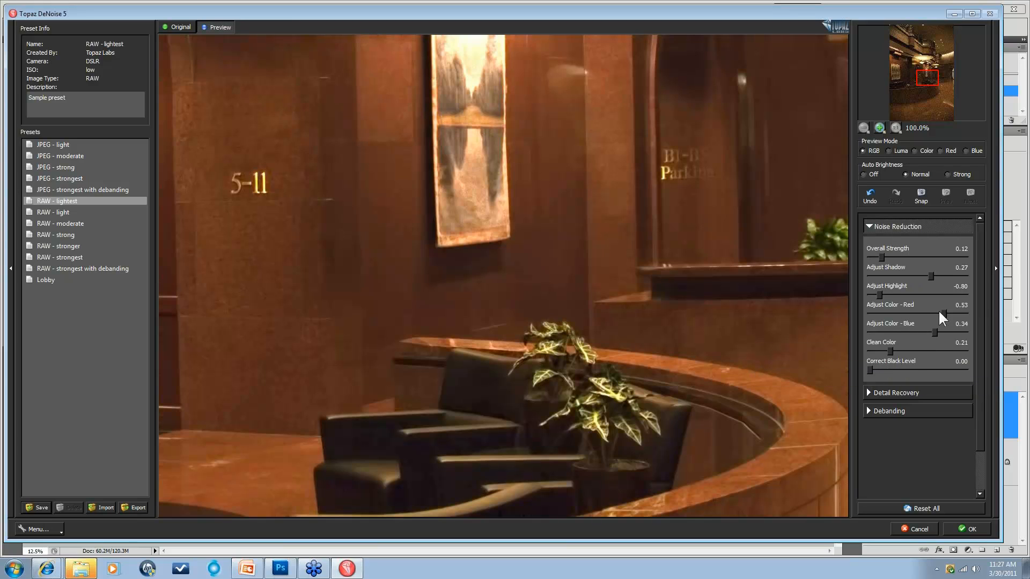
Step: Set Correct Black Level to 1.20 and Overall Strength to 0.11, comparing the RGB preview with the original
{"action": "left_click", "coordinate": [869, 370]}
{"action": "left_click_drag", "start_coordinate": [878, 368], "coordinate": [886, 368]}
{"action": "left_click_drag", "start_coordinate": [881, 368], "coordinate": [891, 369]}
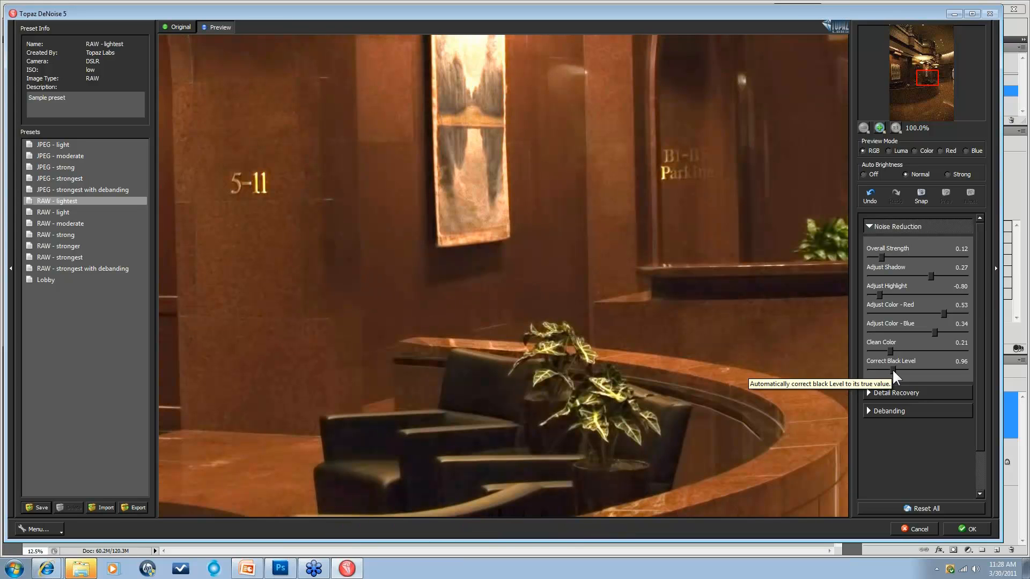
{"action": "left_click_drag", "start_coordinate": [893, 369], "coordinate": [895, 369]}
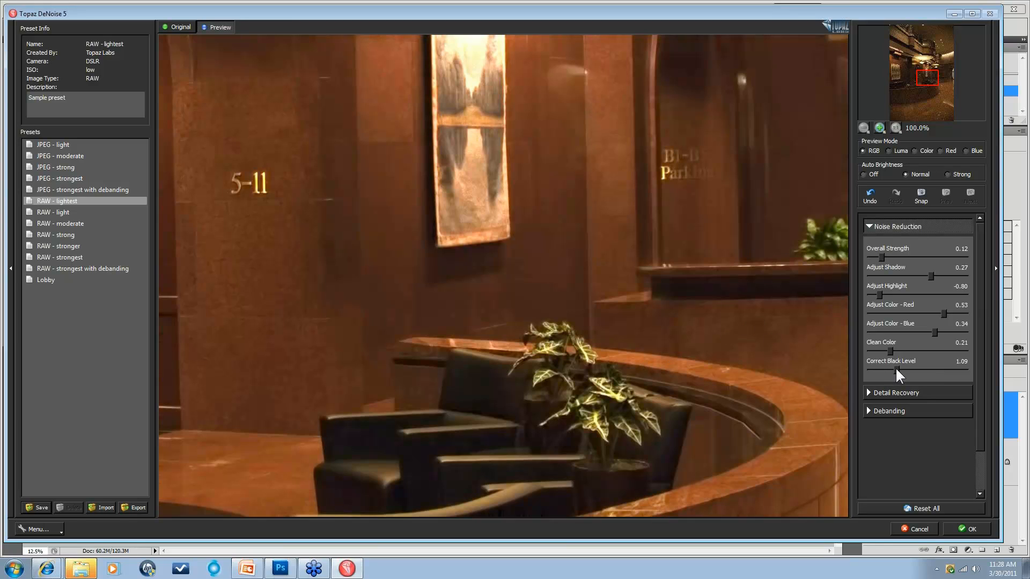
{"action": "left_click_drag", "start_coordinate": [896, 369], "coordinate": [898, 369]}
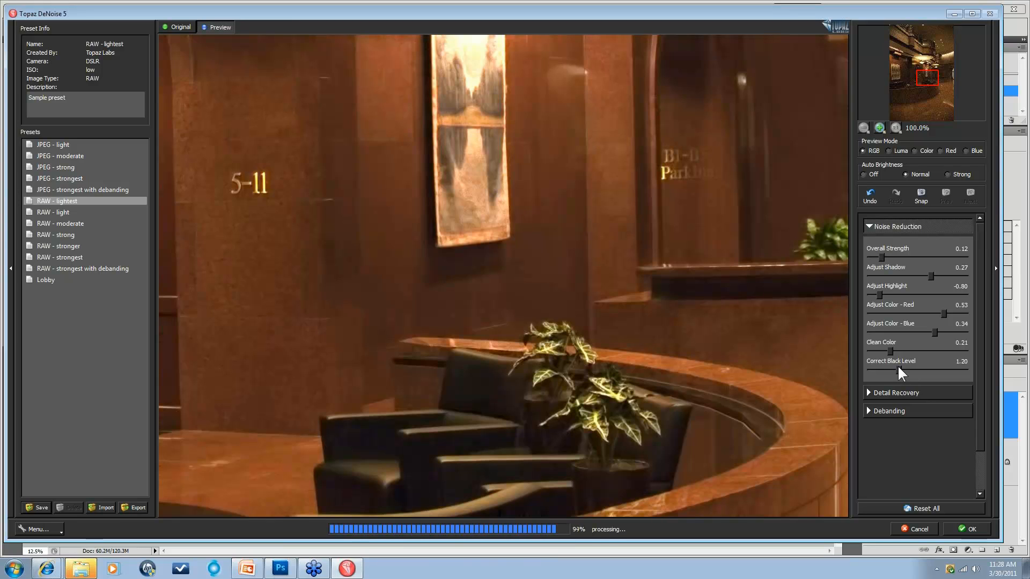
{"action": "left_click", "coordinate": [502, 445]}
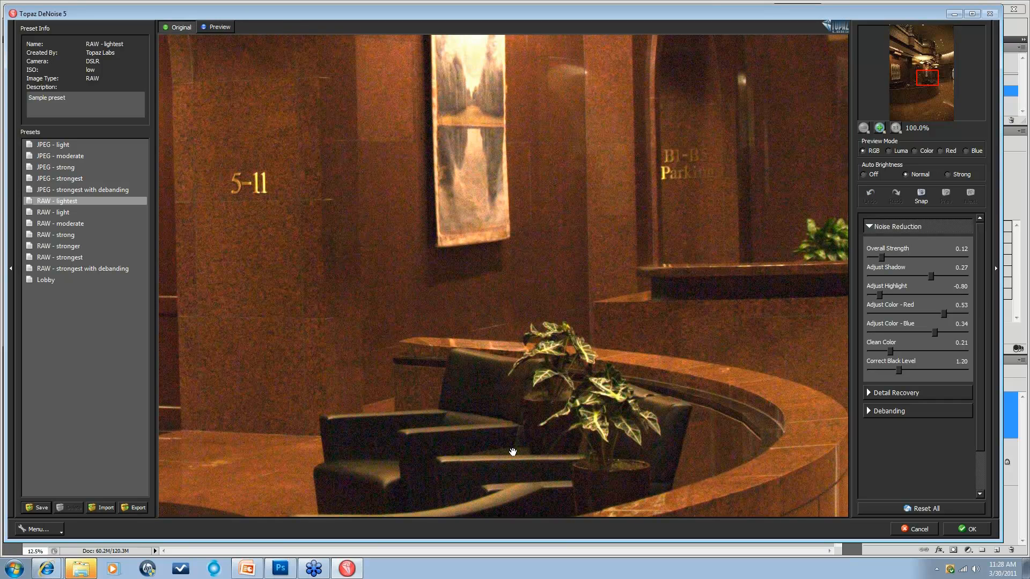
{"action": "left_click", "coordinate": [513, 452]}
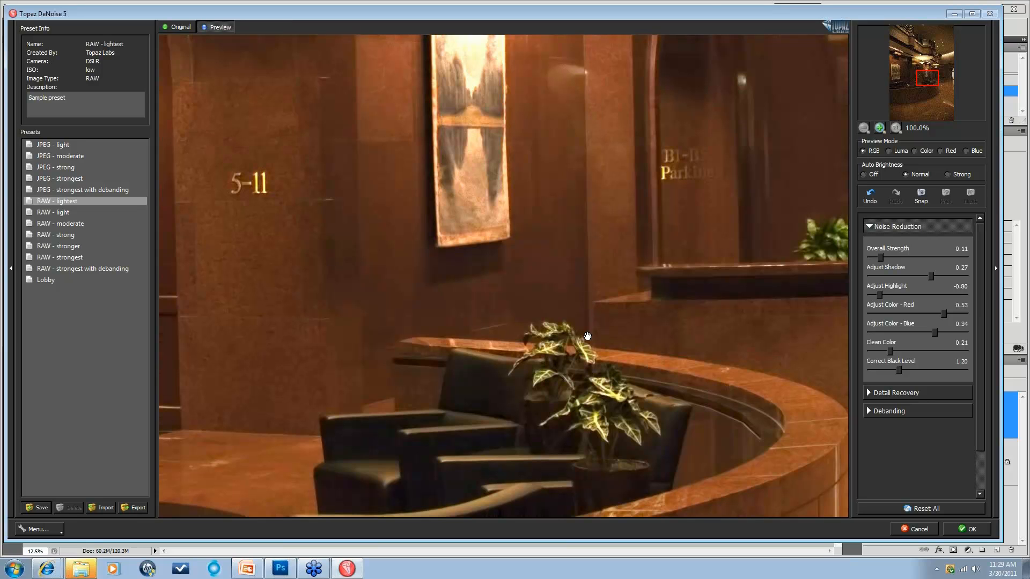
{"action": "key", "text": "space"}
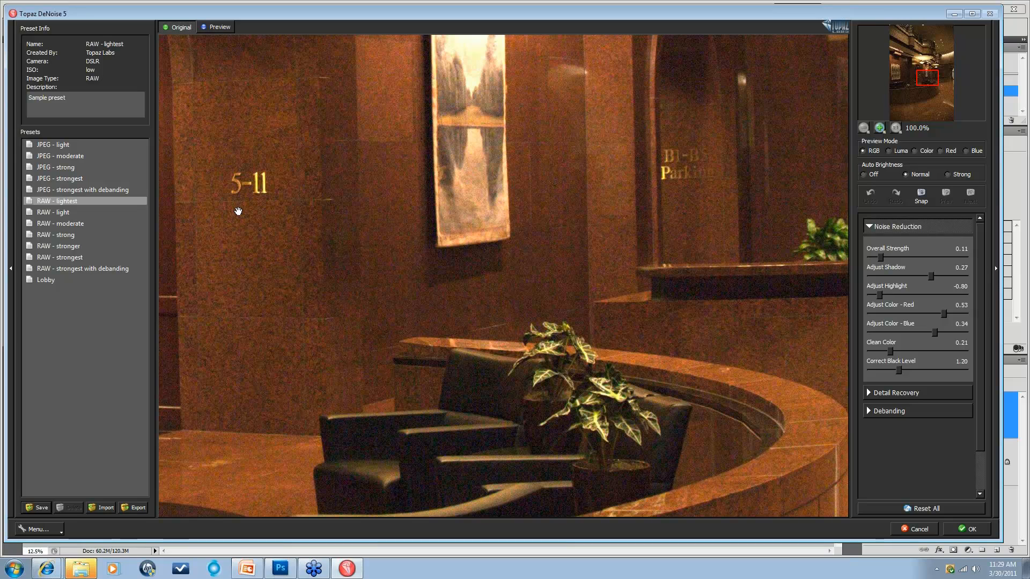
{"action": "key", "text": "space"}
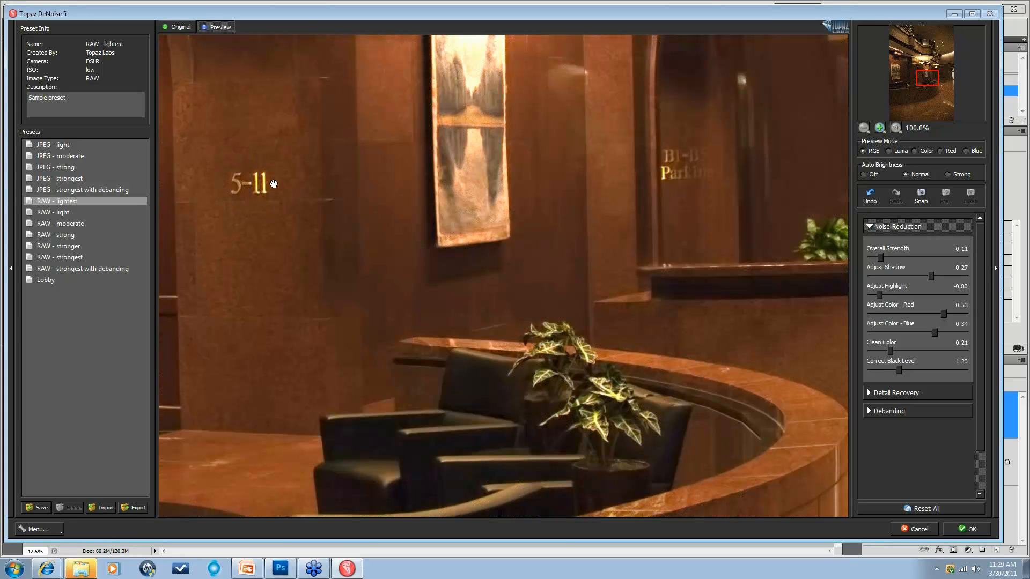
Step: Compare the denoised lobby wall, lettering and plants with the original image
{"action": "key", "text": "space"}
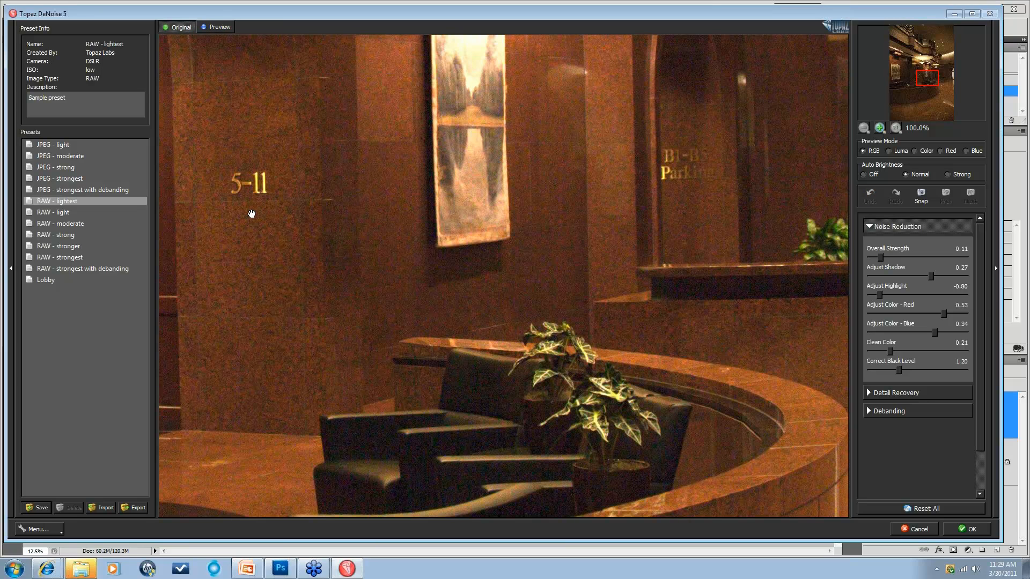
{"action": "key", "text": "space"}
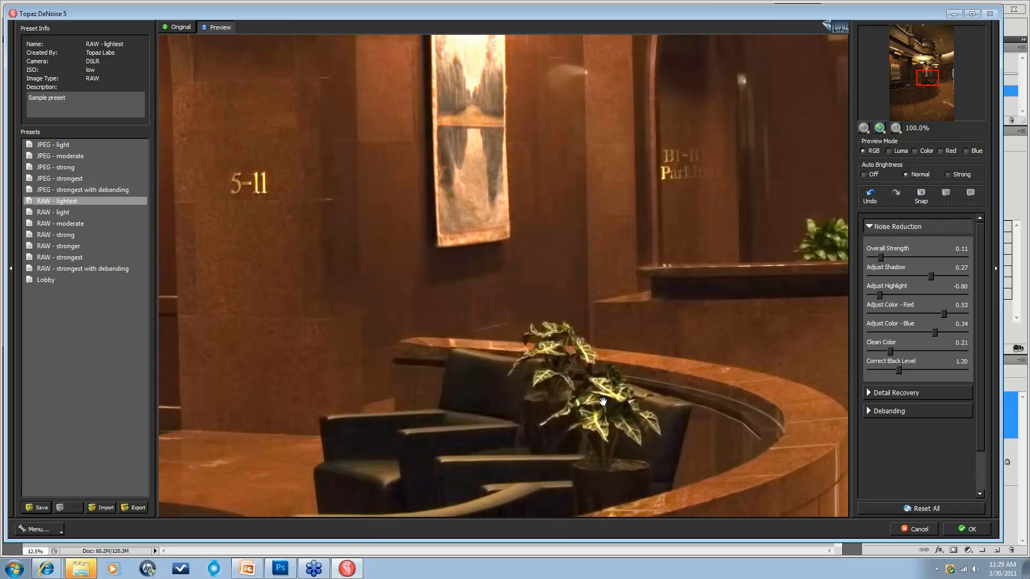
{"action": "key", "text": "space"}
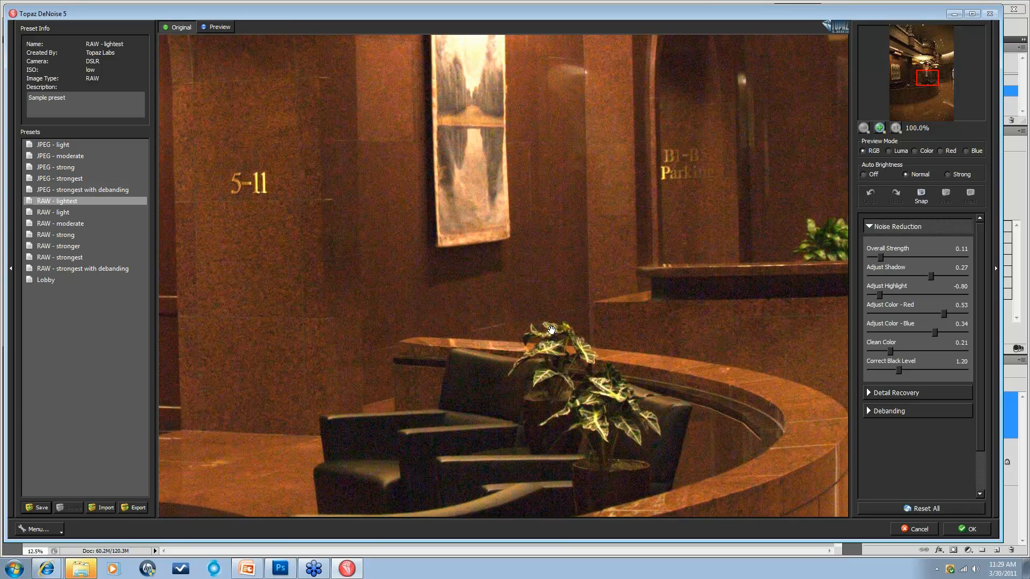
{"action": "key", "text": "space"}
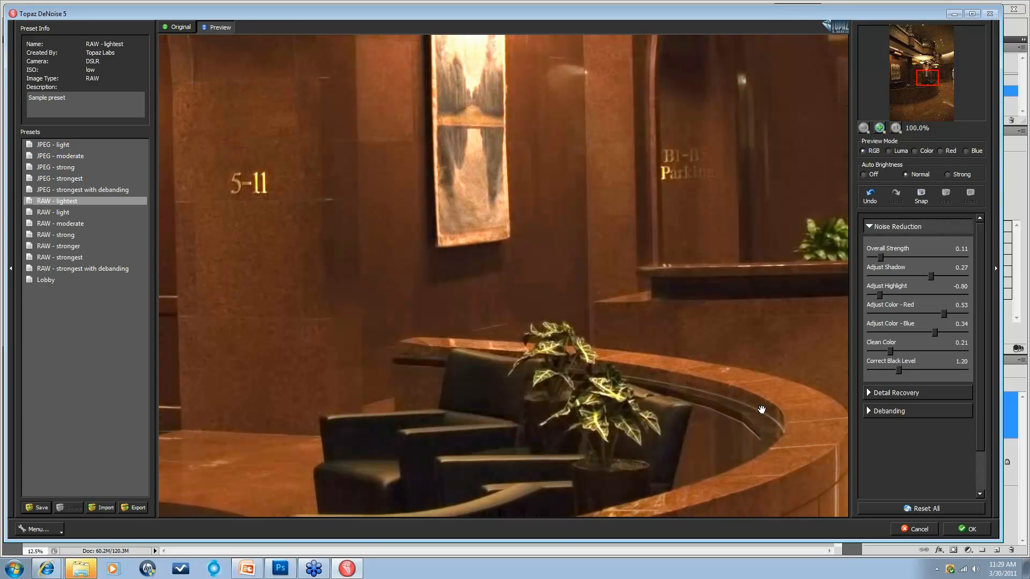
Step: Expand the Detail Recovery settings and set Recover Detail to 0.23
{"action": "left_click", "coordinate": [871, 396]}
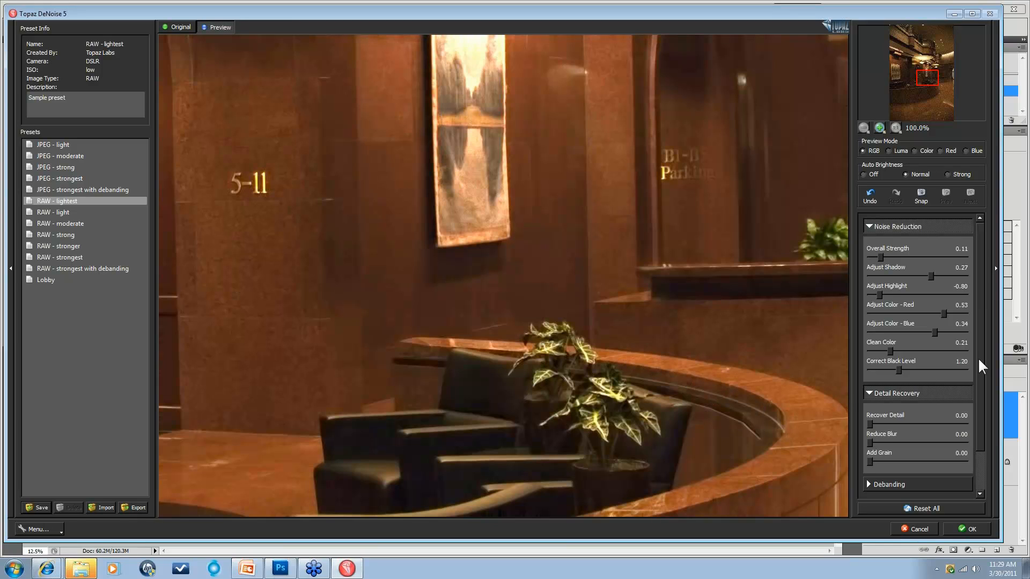
{"action": "scroll", "coordinate": [978, 381], "scroll_direction": "down", "scroll_amount": 2}
{"action": "scroll", "coordinate": [978, 380], "scroll_direction": "down", "scroll_amount": 1}
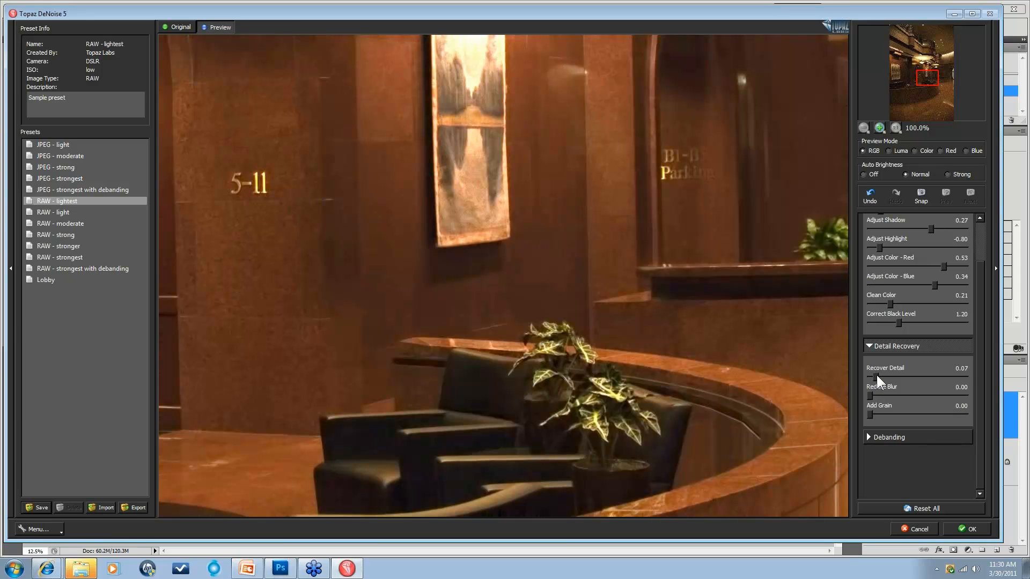
{"action": "left_click_drag", "start_coordinate": [876, 375], "coordinate": [890, 377]}
{"action": "left_click_drag", "start_coordinate": [890, 376], "coordinate": [880, 377]}
{"action": "left_click_drag", "start_coordinate": [880, 375], "coordinate": [902, 375]}
{"action": "left_click_drag", "start_coordinate": [900, 374], "coordinate": [893, 378]}
Step: Set Reduce Blur to 0.06 and compare the lobby preview with the original
{"action": "left_click_drag", "start_coordinate": [873, 392], "coordinate": [874, 391]}
{"action": "key", "text": "space"}
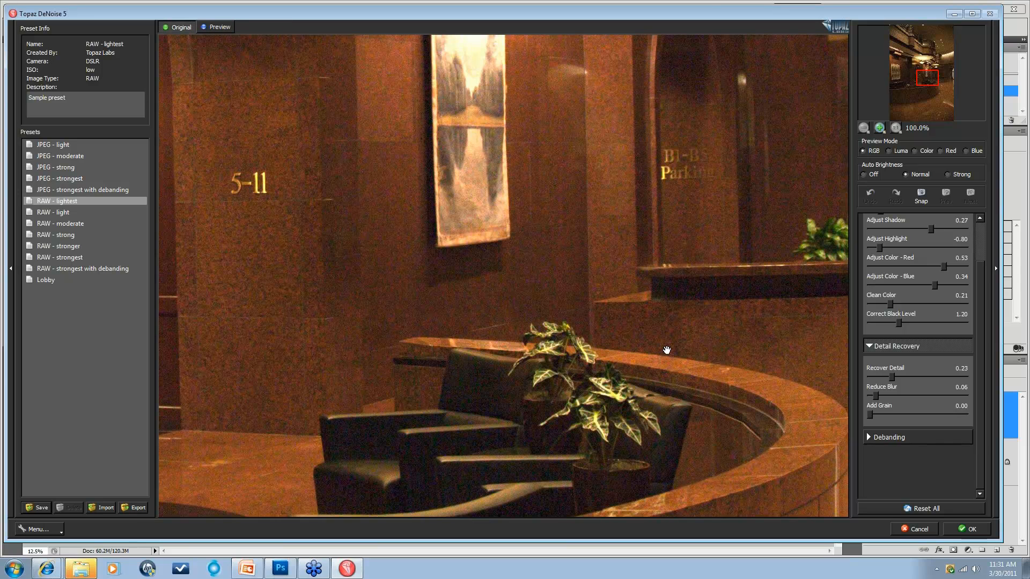
{"action": "key", "text": "space"}
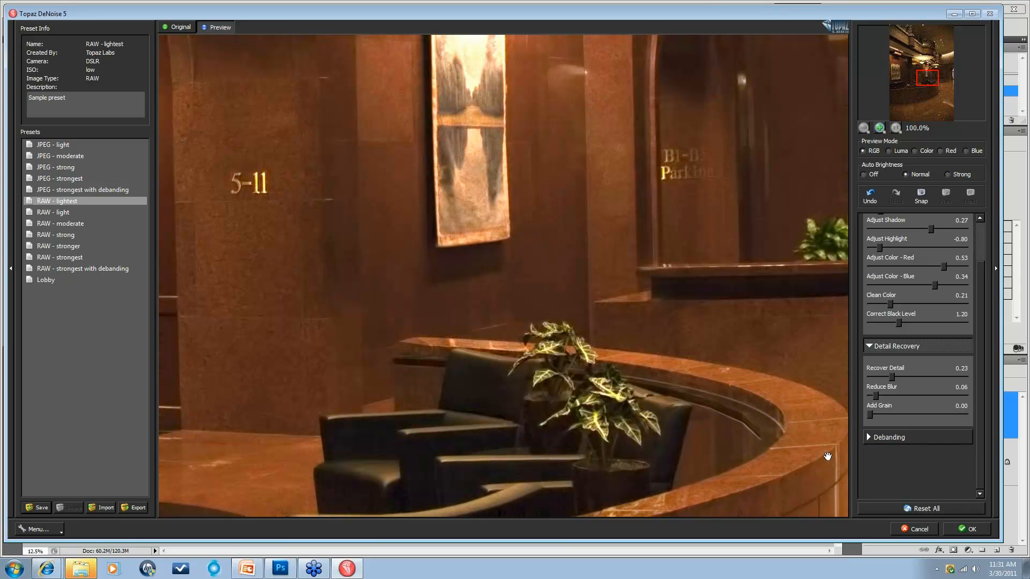
Step: Set Add Grain to 0.13 and check the lobby wall around the hanging artwork against the original
{"action": "left_click_drag", "start_coordinate": [829, 456], "coordinate": [827, 484]}
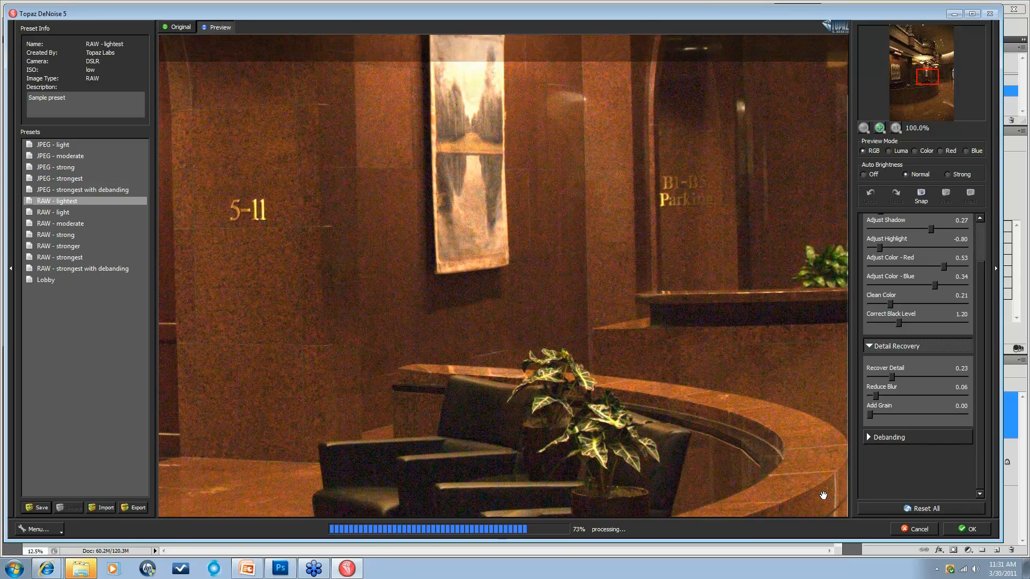
{"action": "left_click_drag", "start_coordinate": [821, 493], "coordinate": [812, 431]}
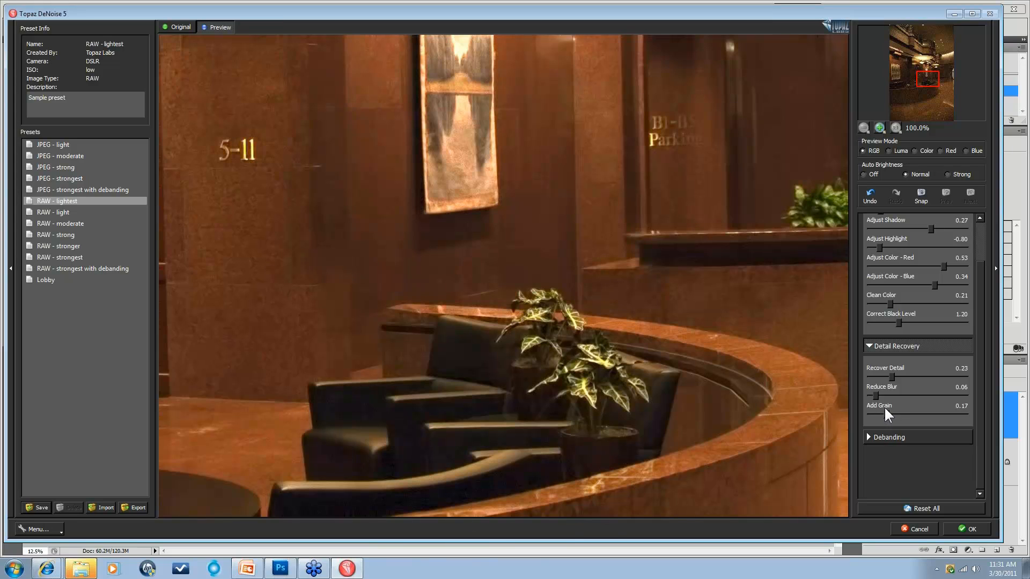
{"action": "left_click_drag", "start_coordinate": [888, 413], "coordinate": [885, 413]}
{"action": "left_click", "coordinate": [565, 285]}
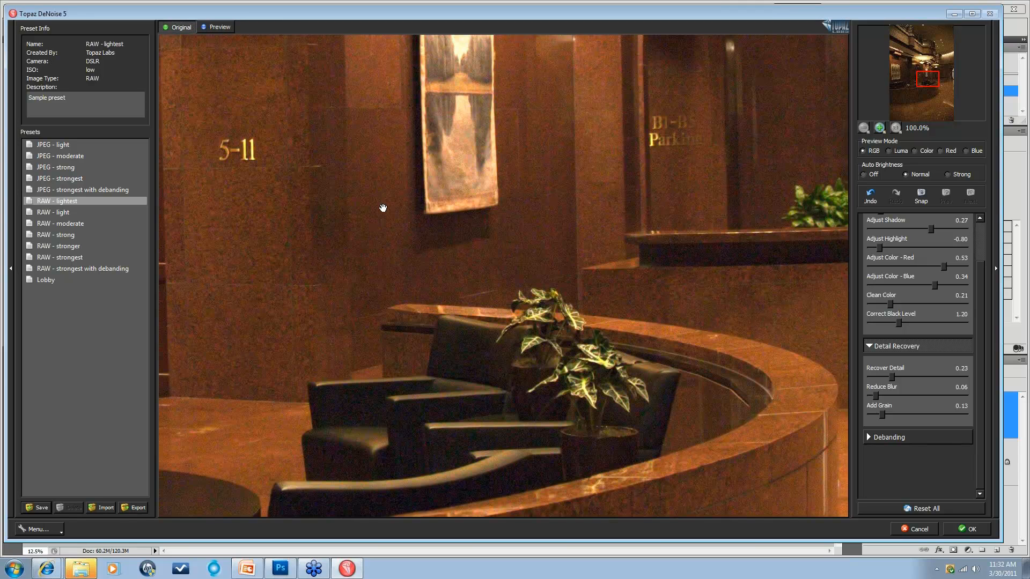
{"action": "left_click_drag", "start_coordinate": [381, 211], "coordinate": [459, 285]}
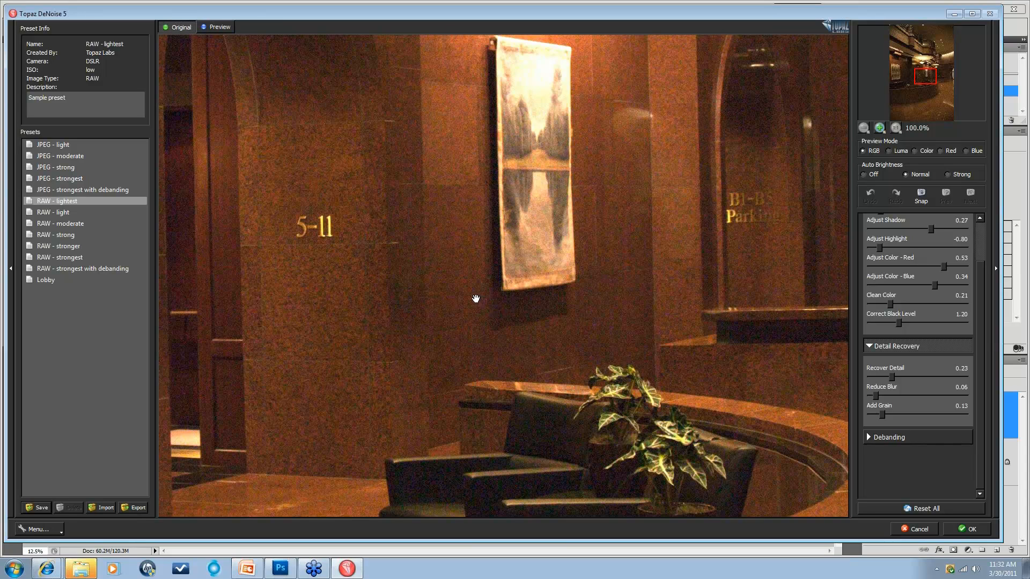
{"action": "left_click_drag", "start_coordinate": [601, 320], "coordinate": [602, 317]}
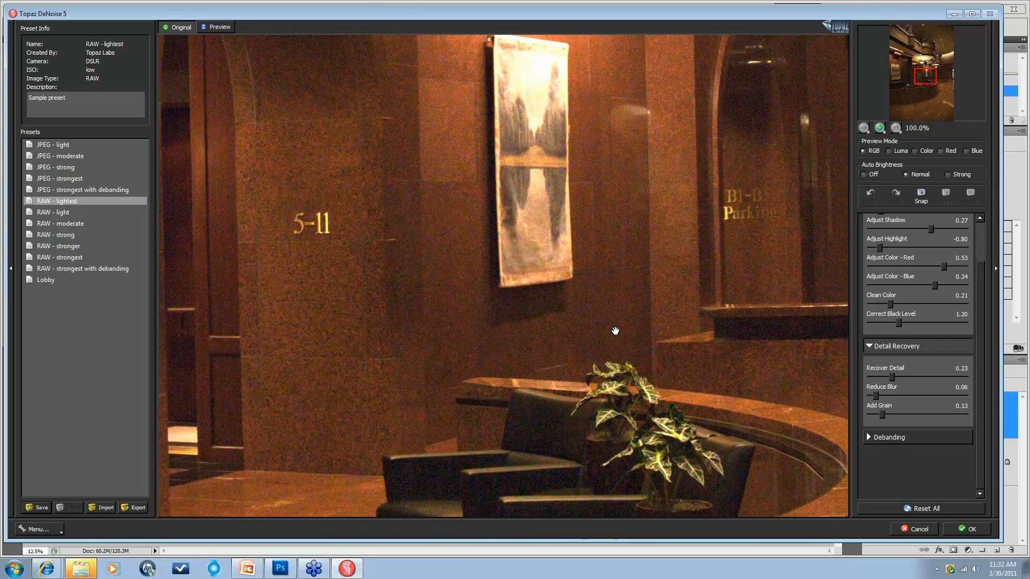
{"action": "left_click_drag", "start_coordinate": [616, 331], "coordinate": [603, 312]}
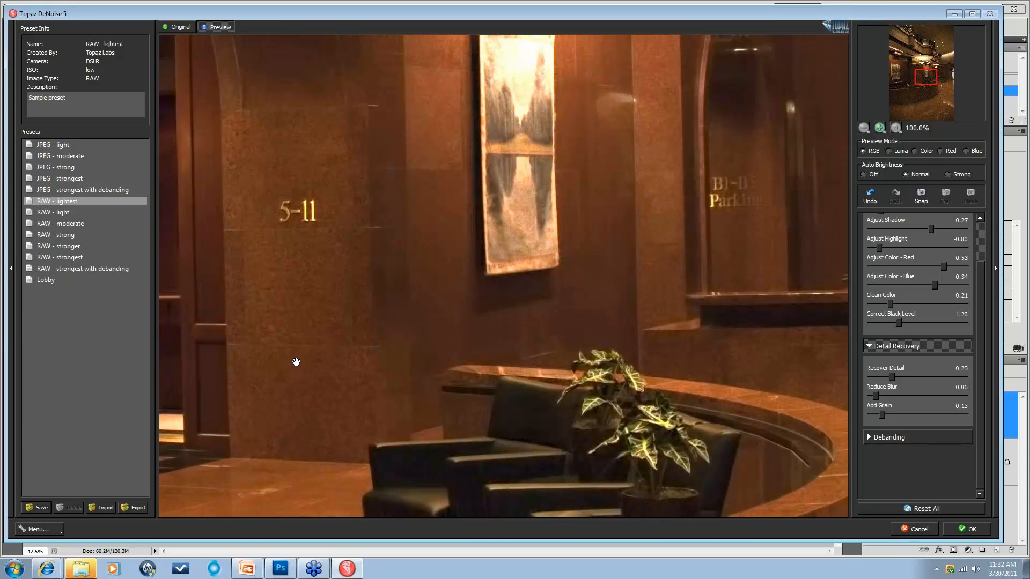
Step: Start saving the current settings as a new preset named Canon 5d with the Absolute preset type
{"action": "left_click", "coordinate": [37, 509]}
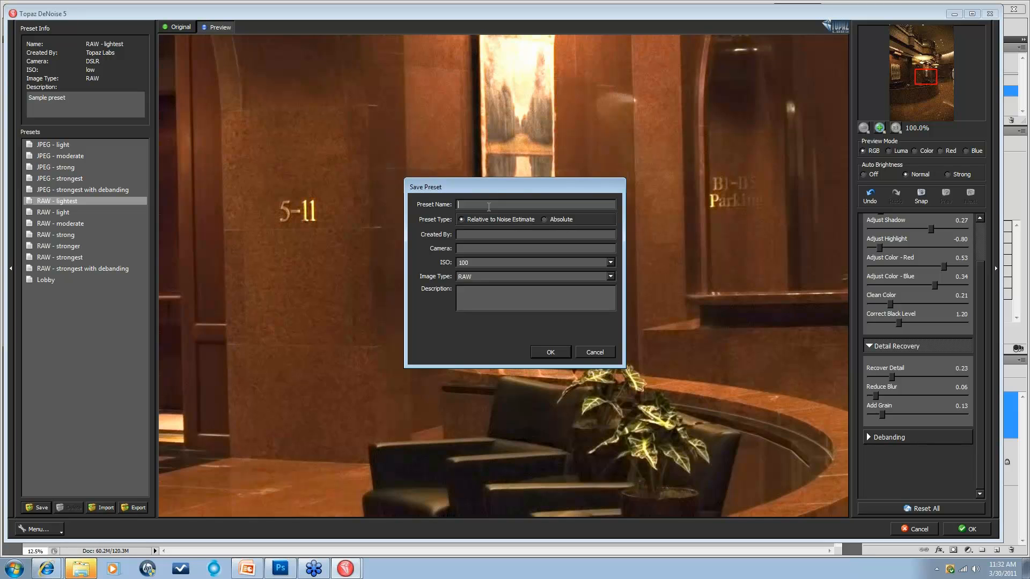
{"action": "type", "text": "Canon"}
{"action": "type", "text": "5d - 26500"}
{"action": "left_click_drag", "start_coordinate": [506, 205], "coordinate": [485, 204]}
{"action": "key", "text": "BackSpace"}
{"action": "left_click", "coordinate": [462, 220]}
{"action": "left_click", "coordinate": [552, 219]}
Step: Review the preset's ISO and image type options, keep ISO 100 and RAW, and save the preset
{"action": "left_click", "coordinate": [611, 262]}
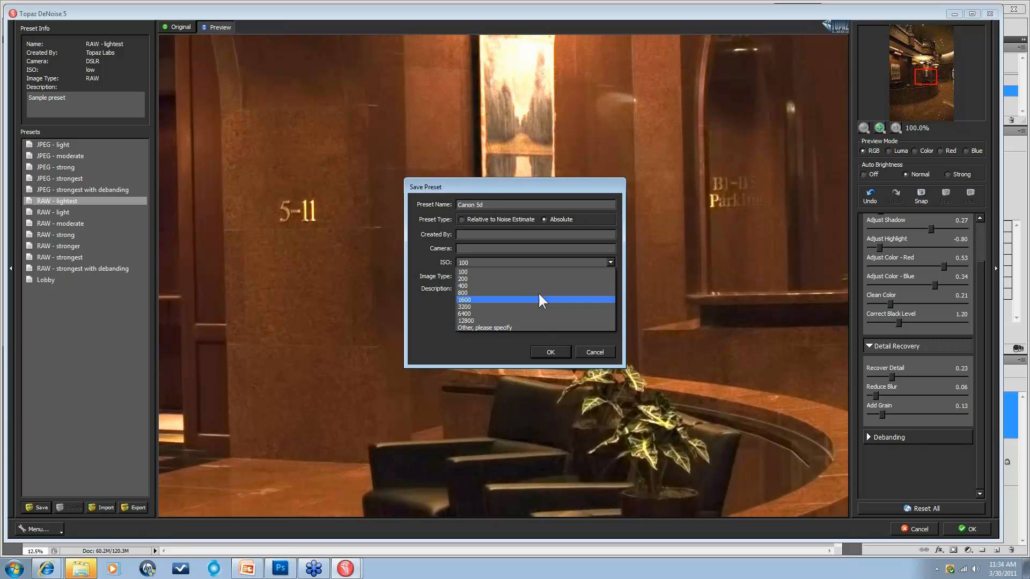
{"action": "left_click", "coordinate": [487, 346]}
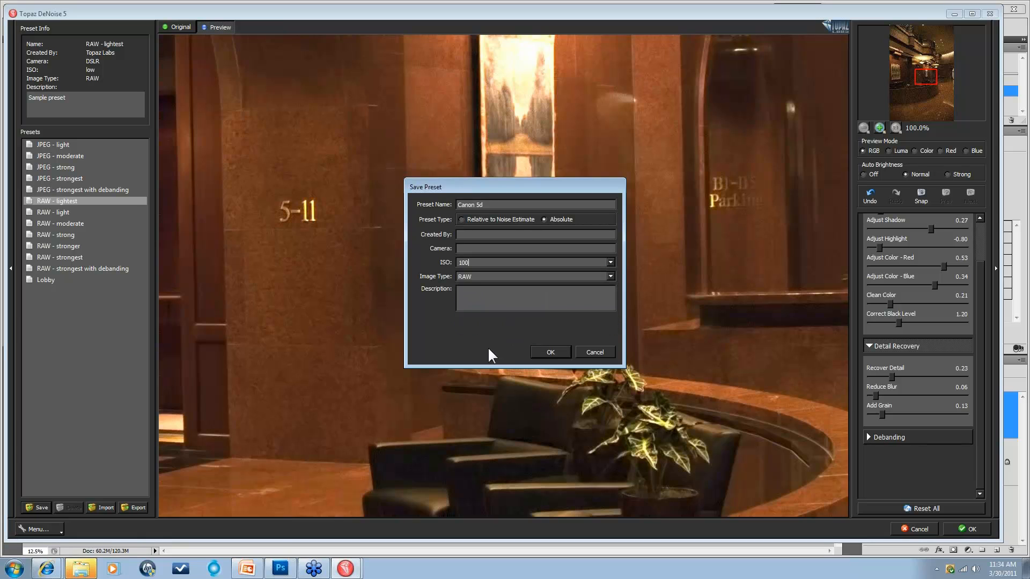
{"action": "left_click", "coordinate": [610, 276]}
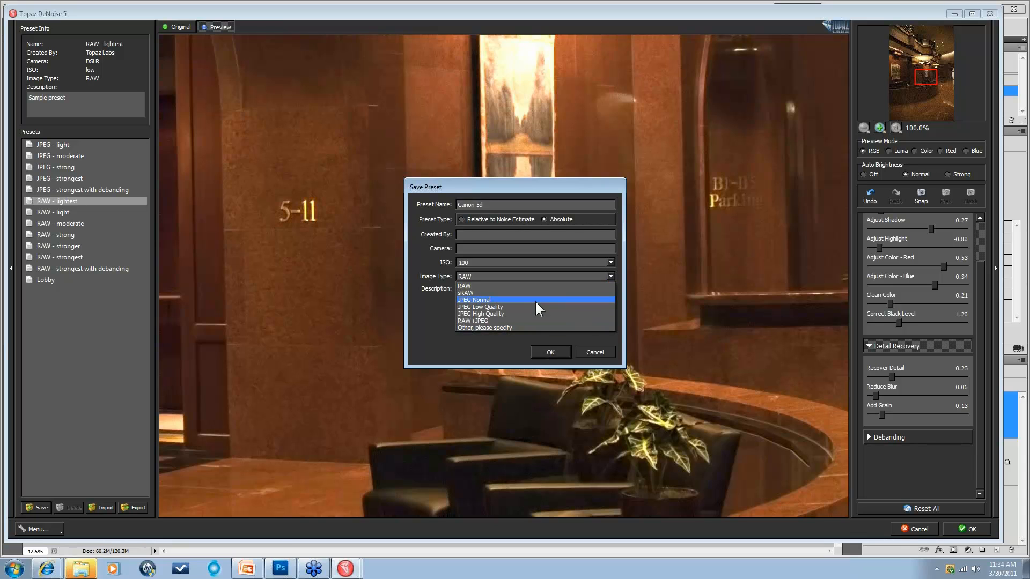
{"action": "left_click", "coordinate": [430, 309]}
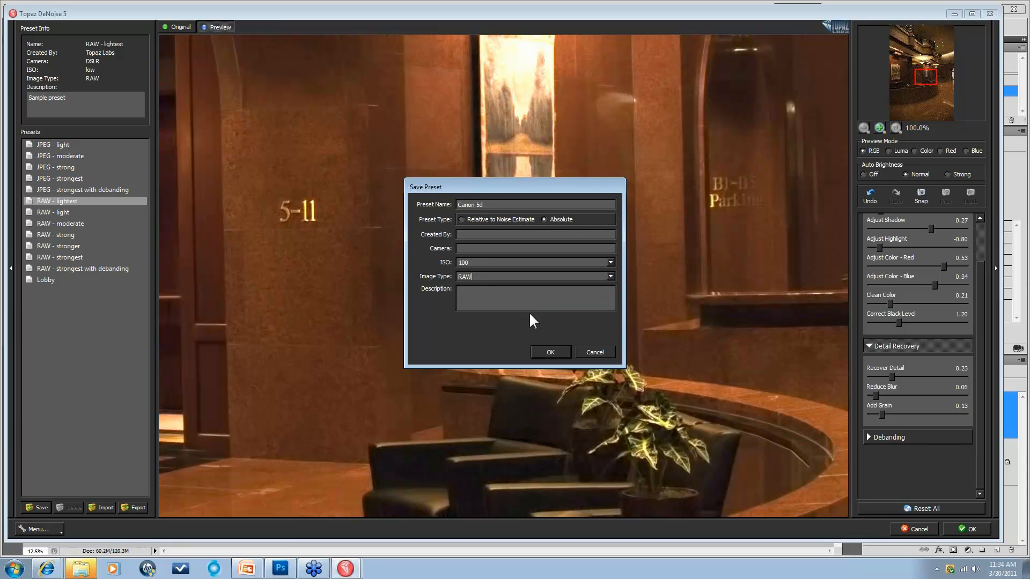
{"action": "left_click", "coordinate": [549, 350]}
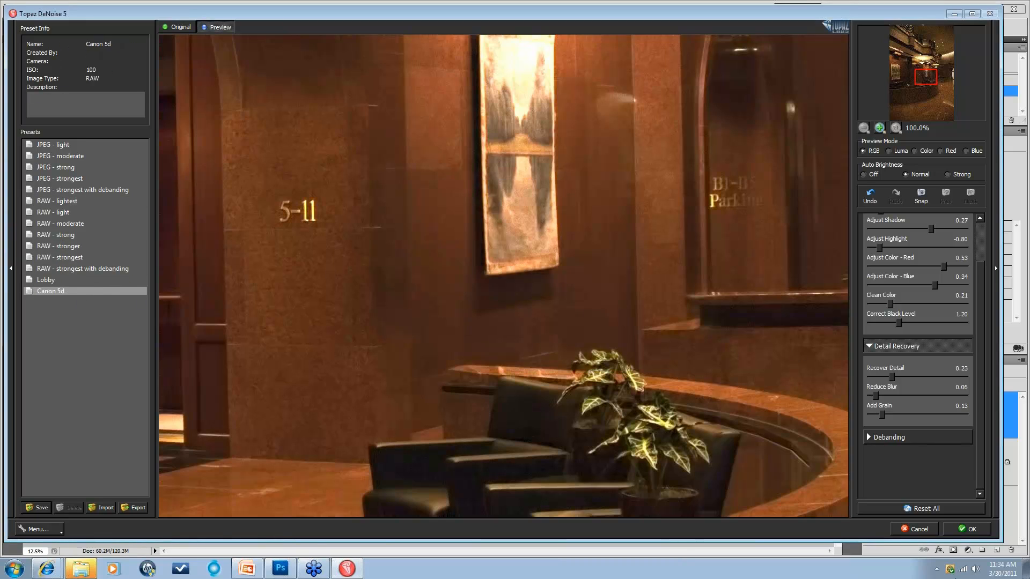
Step: Apply the noise reduction to the Background copy layer and compare it with the original by hiding and showing that layer
{"action": "left_click", "coordinate": [965, 529]}
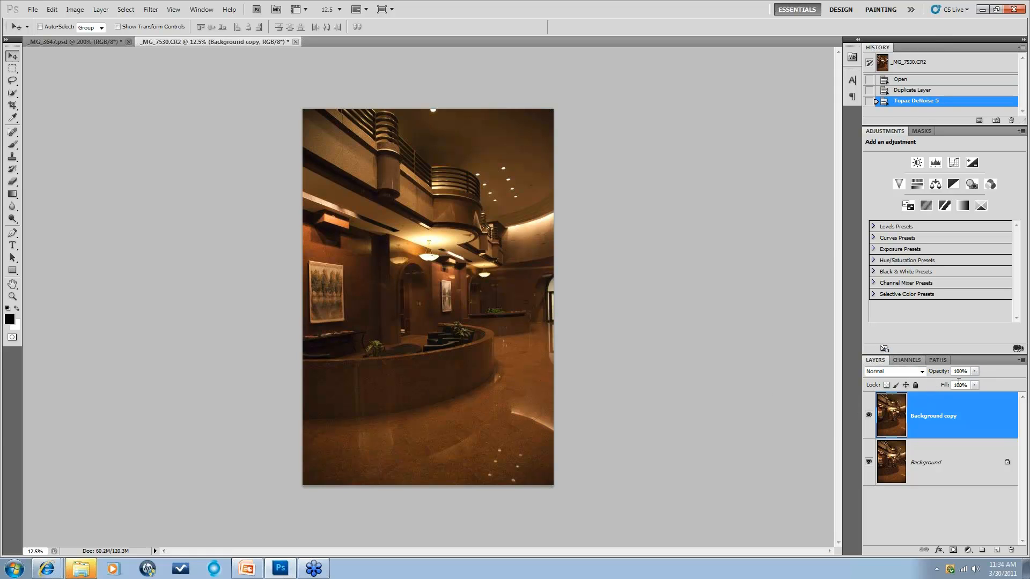
{"action": "key", "text": "ctrl+plus"}
{"action": "key", "text": "ctrl+plus"}
{"action": "key", "text": "ctrl+plus"}
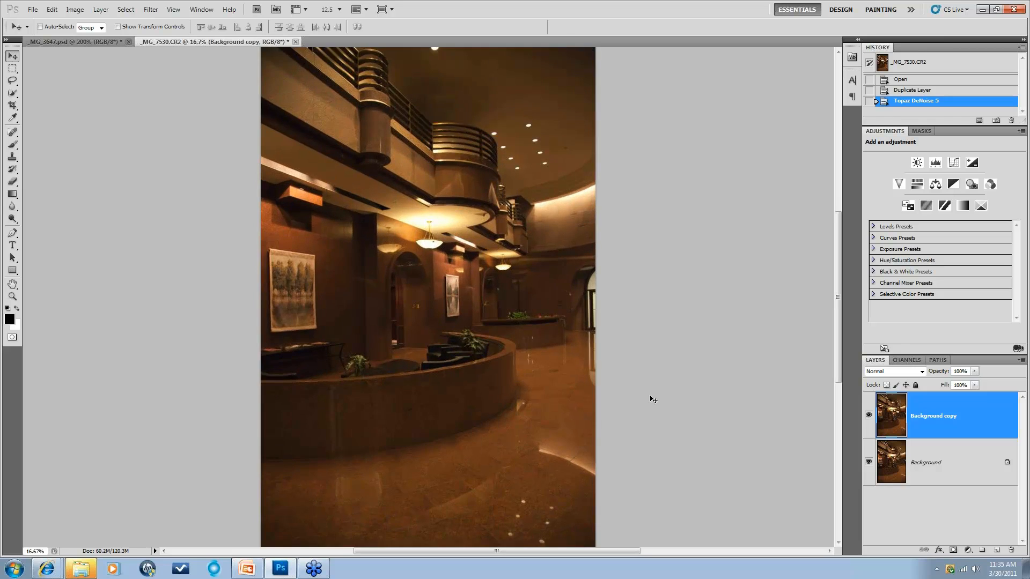
{"action": "key", "text": "ctrl+plus"}
{"action": "key", "text": "ctrl+plus"}
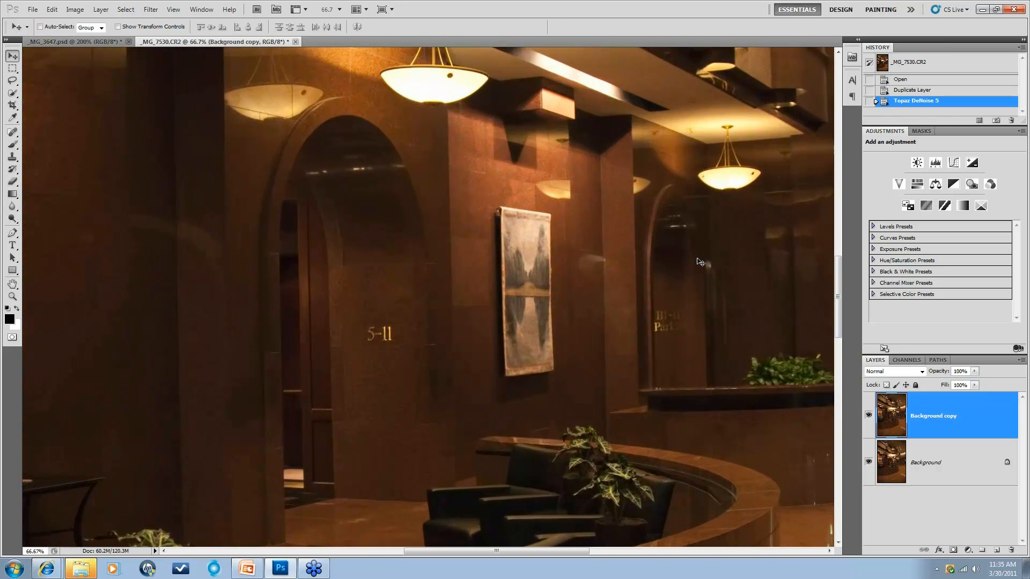
{"action": "left_click", "coordinate": [869, 417]}
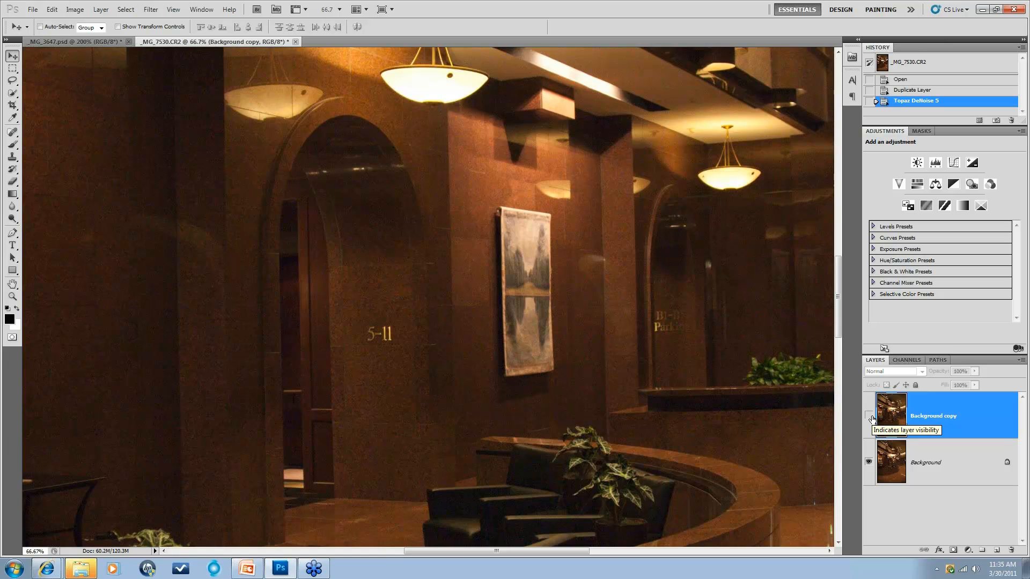
{"action": "left_click", "coordinate": [868, 417]}
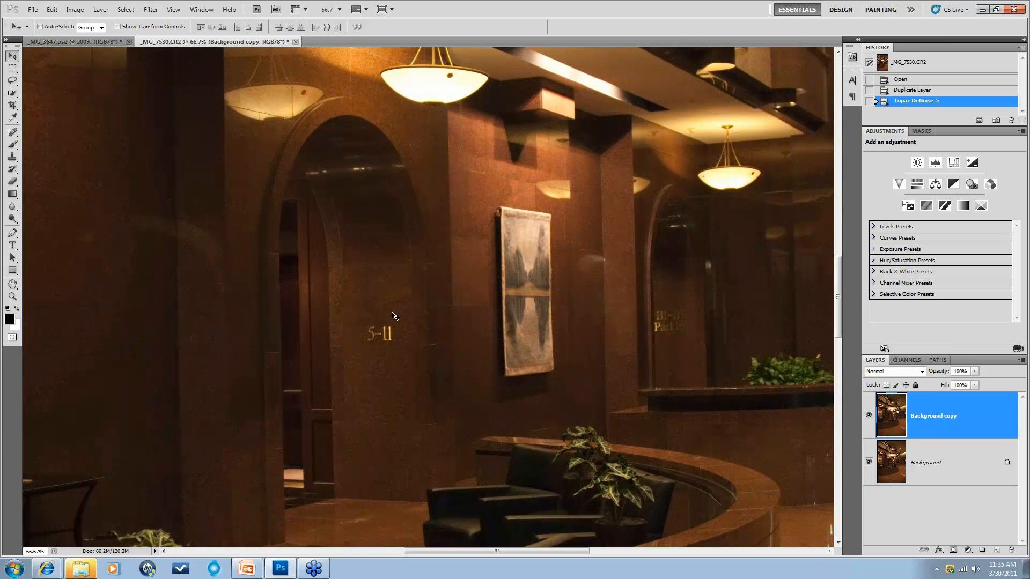
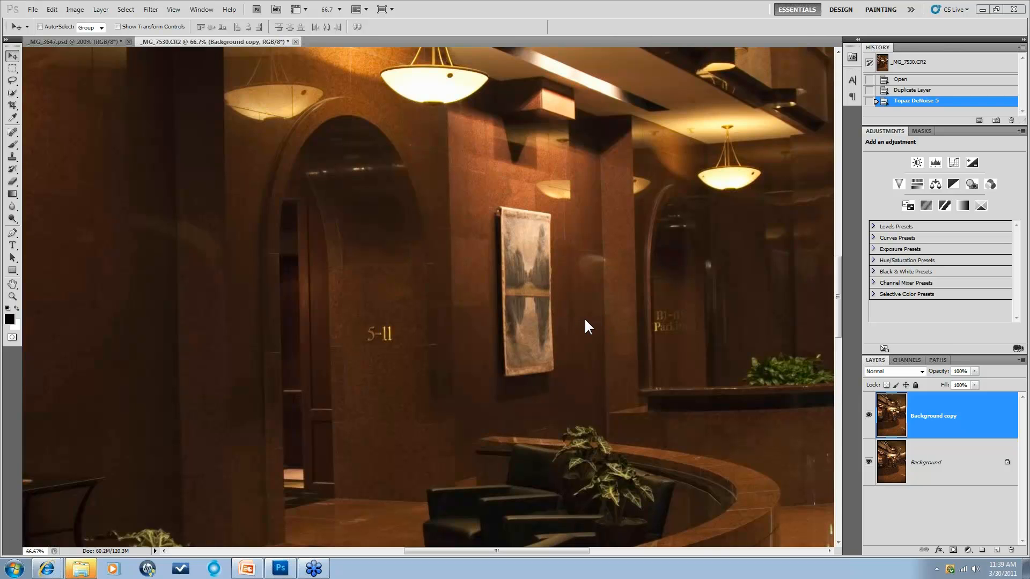
Step: Switch to the _MG_3647.psd document and duplicate its Background layer
{"action": "left_click", "coordinate": [80, 42]}
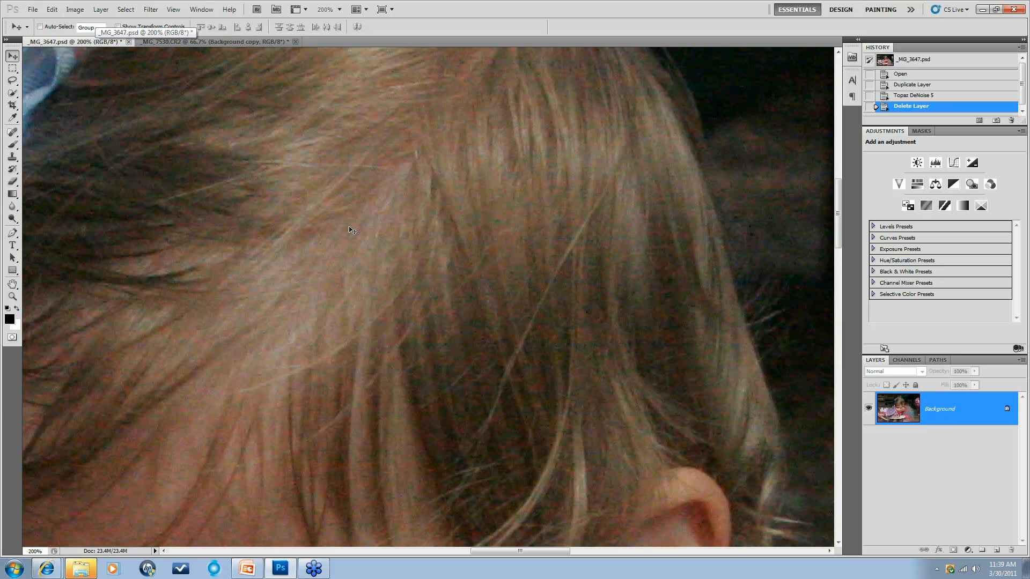
{"action": "key", "text": "ctrl+minus"}
{"action": "key", "text": "ctrl+minus"}
{"action": "key", "text": "ctrl+minus"}
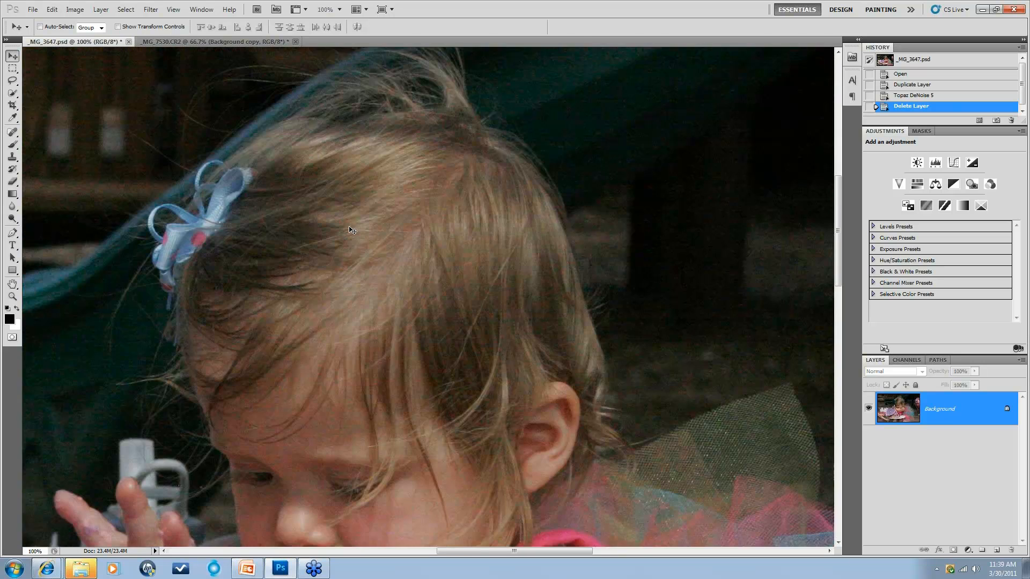
{"action": "key", "text": "ctrl+minus"}
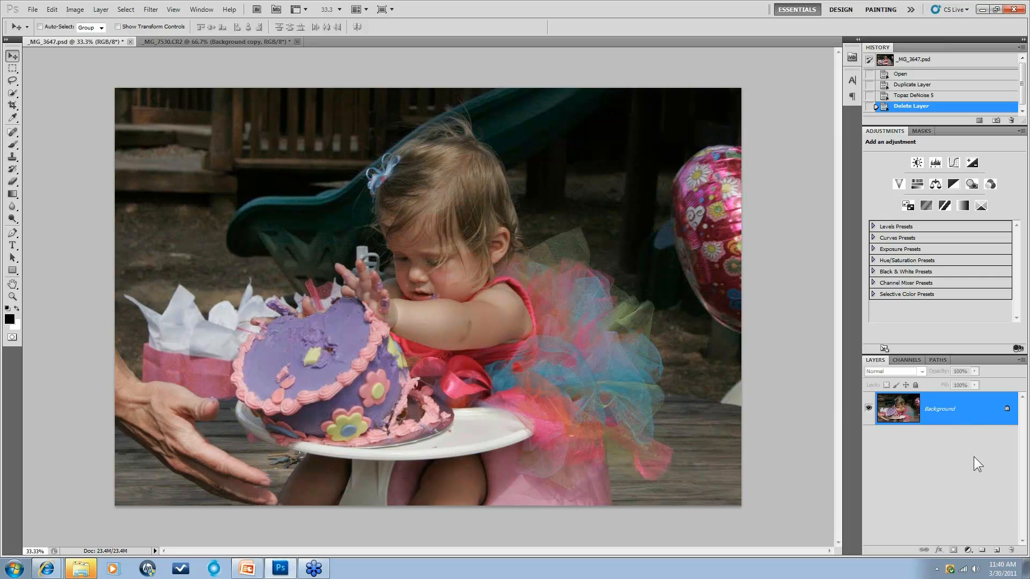
{"action": "left_click_drag", "start_coordinate": [957, 409], "coordinate": [997, 551]}
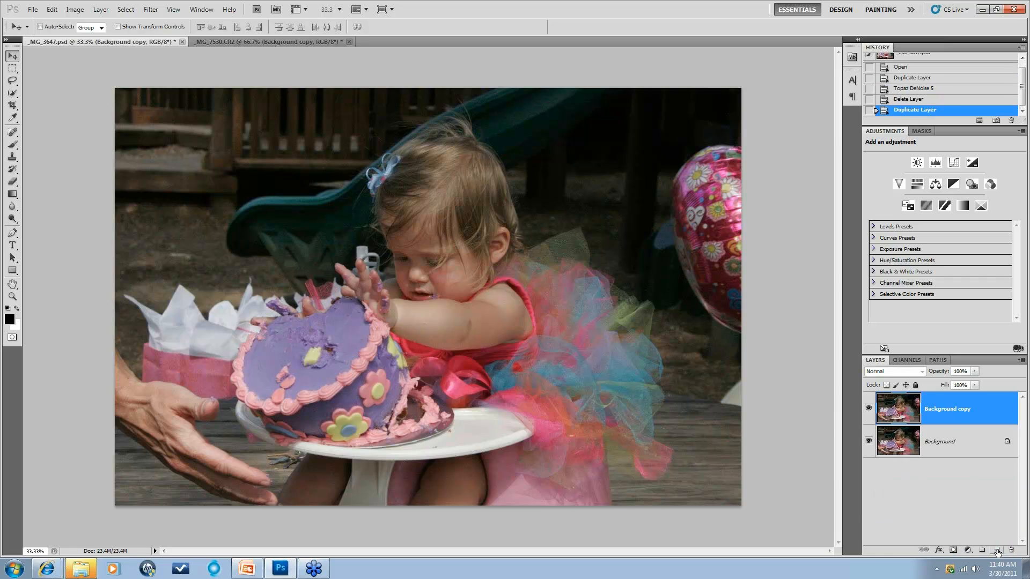
Step: Open the duplicate layer in Topaz DeNoise 5 and reset all noise reduction and detail recovery settings
{"action": "left_click", "coordinate": [151, 10]}
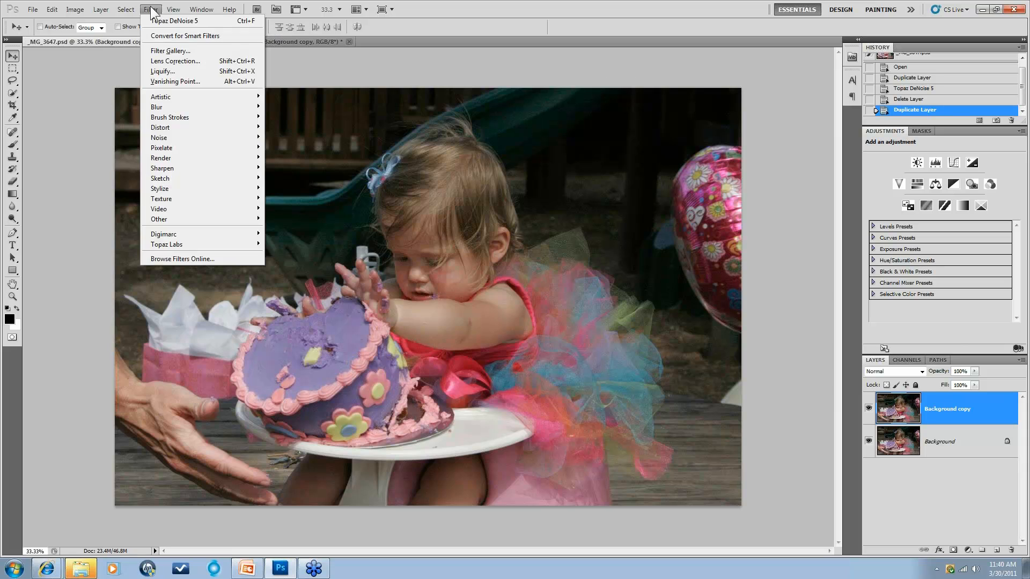
{"action": "mouse_move", "coordinate": [196, 243]}
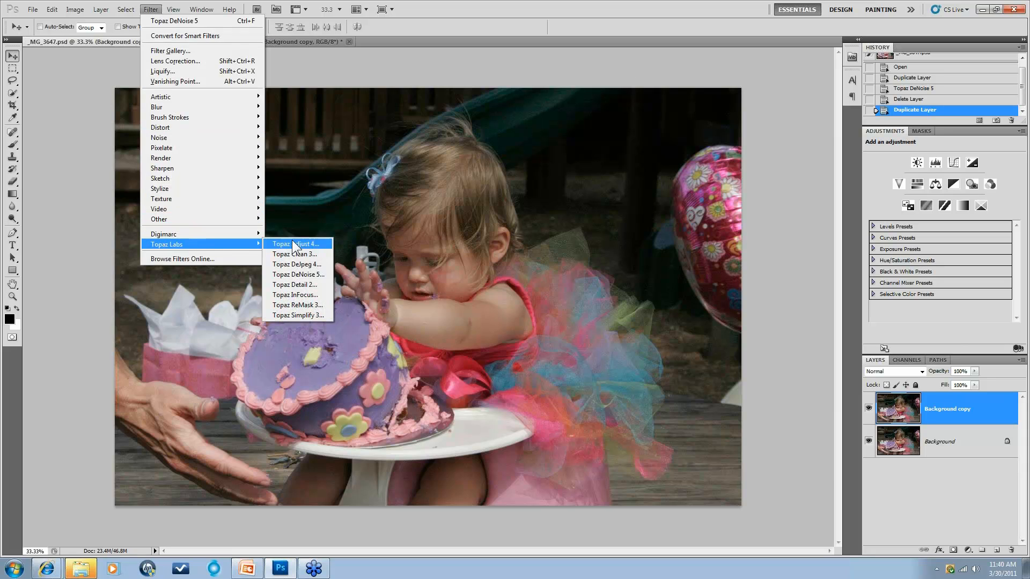
{"action": "left_click", "coordinate": [298, 274]}
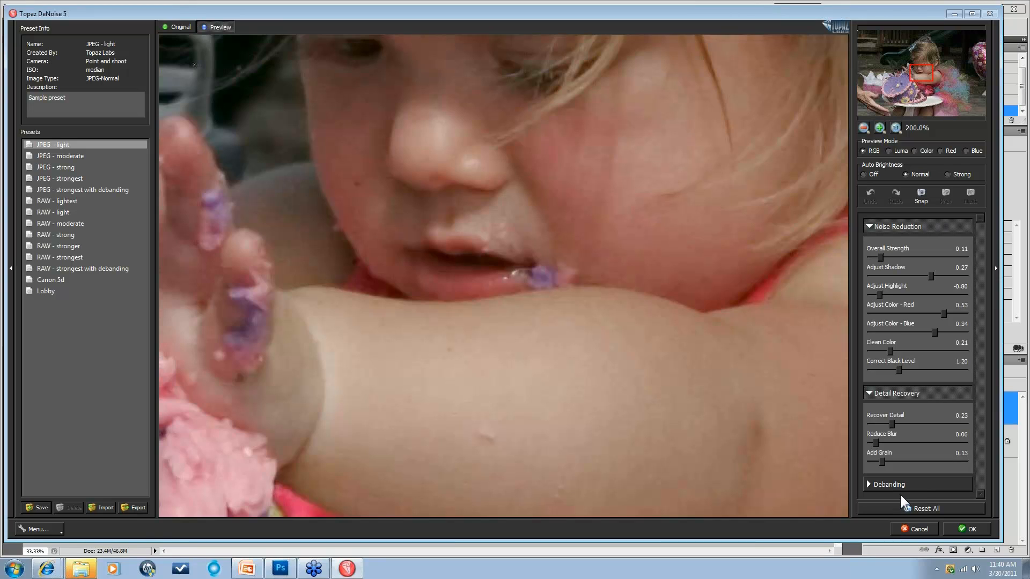
{"action": "left_click", "coordinate": [910, 503]}
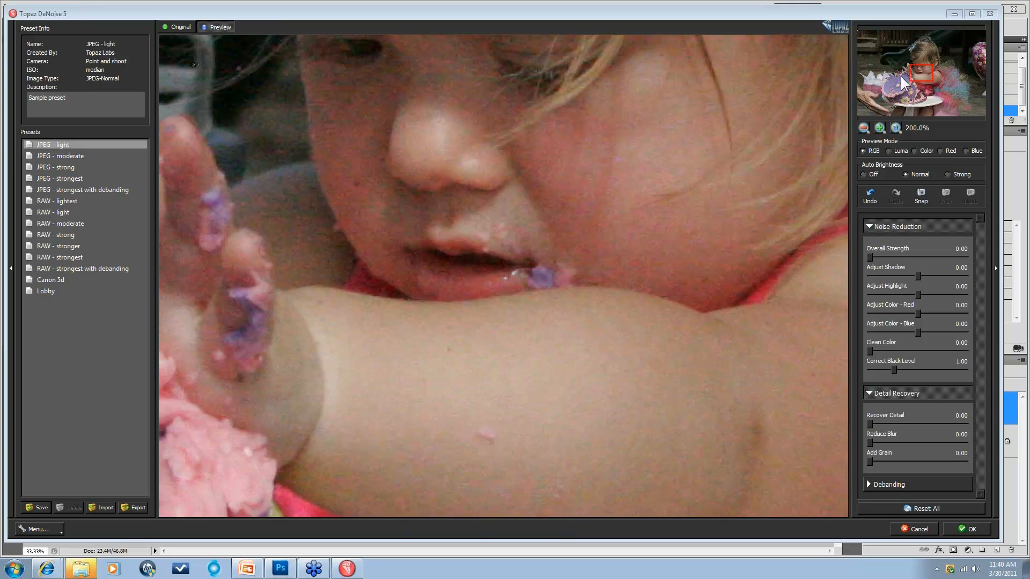
{"action": "mouse_move", "coordinate": [914, 69]}
{"action": "left_mouse_down"}
{"action": "mouse_move", "coordinate": [922, 50]}
{"action": "mouse_move", "coordinate": [920, 61]}
{"action": "left_mouse_up"}
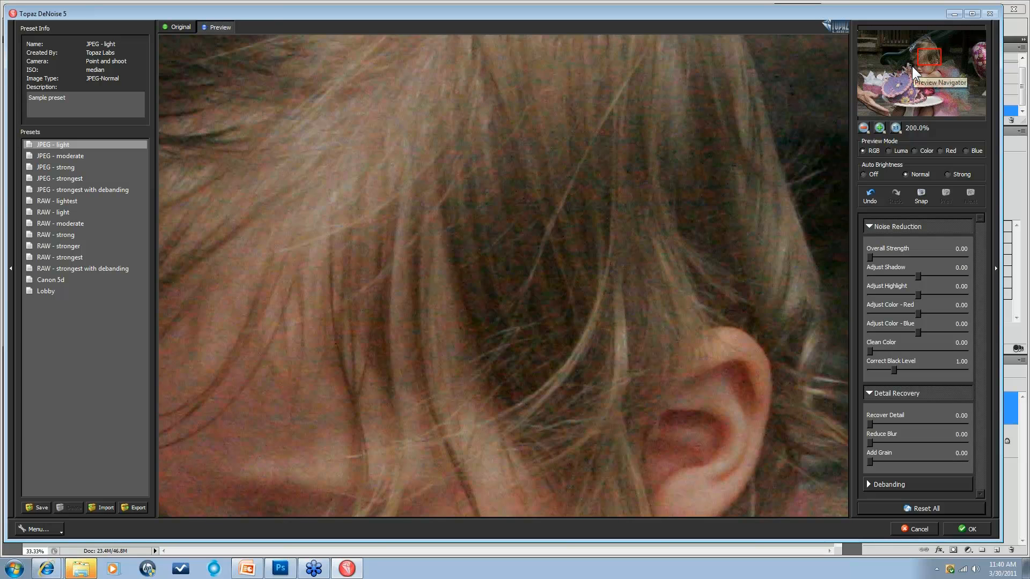
Step: Expand the debanding options and compare the Off, Normal and Strong auto brightness settings on the preview at 100%
{"action": "key", "text": "ctrl+minus"}
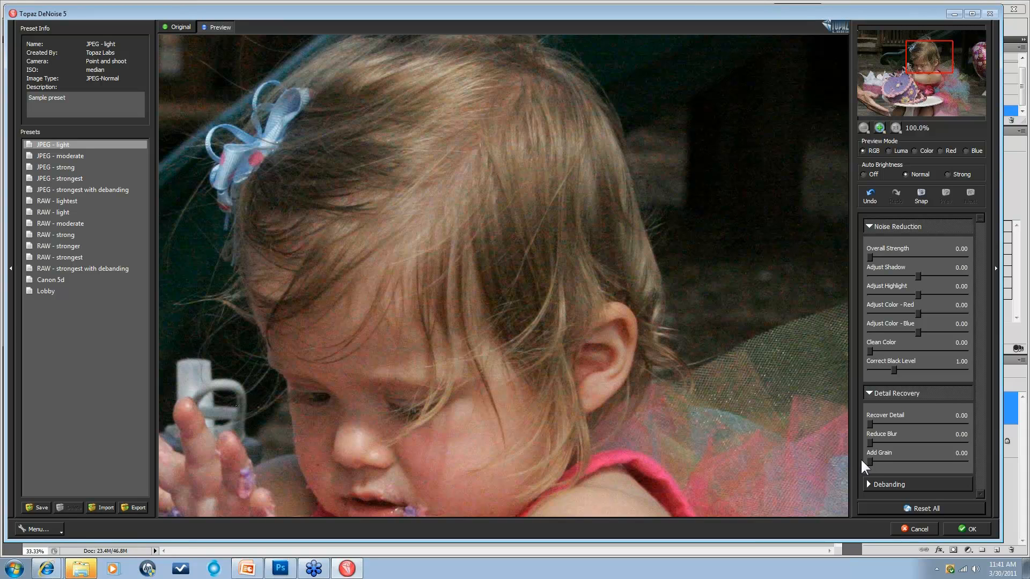
{"action": "left_click", "coordinate": [867, 484]}
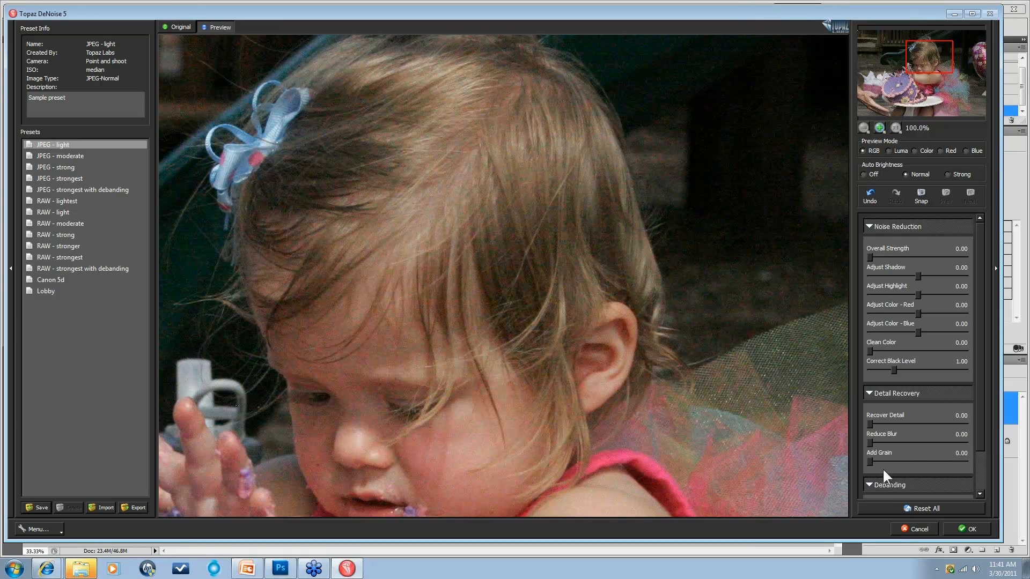
{"action": "left_click_drag", "start_coordinate": [980, 428], "coordinate": [977, 475]}
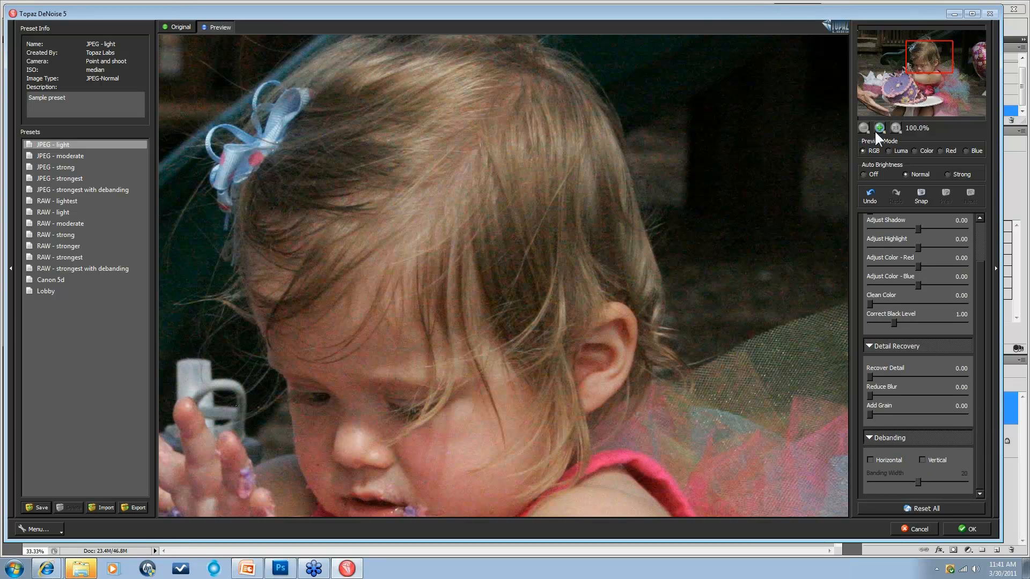
{"action": "left_click", "coordinate": [864, 174]}
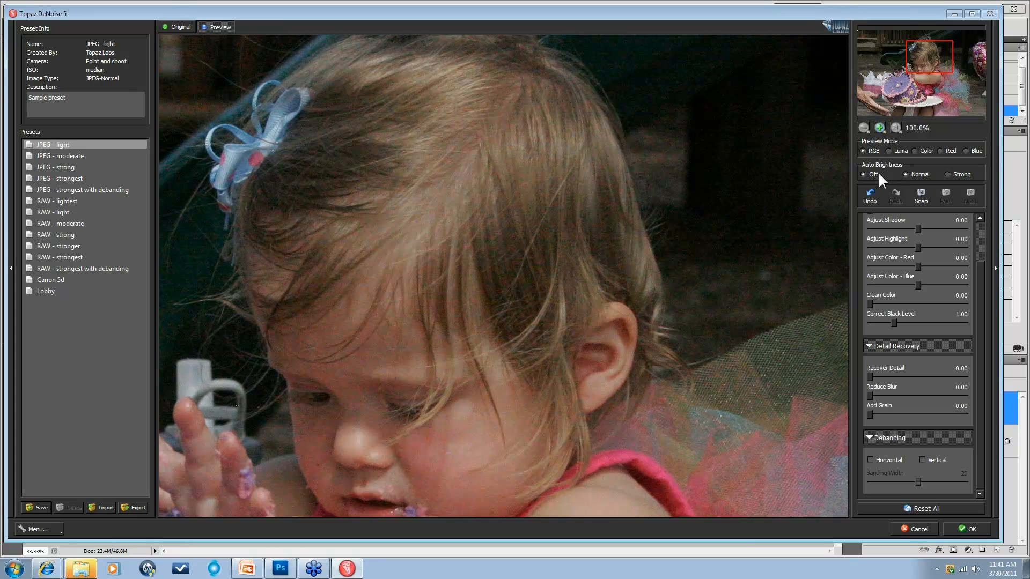
{"action": "left_click", "coordinate": [912, 174]}
{"action": "left_click", "coordinate": [947, 174]}
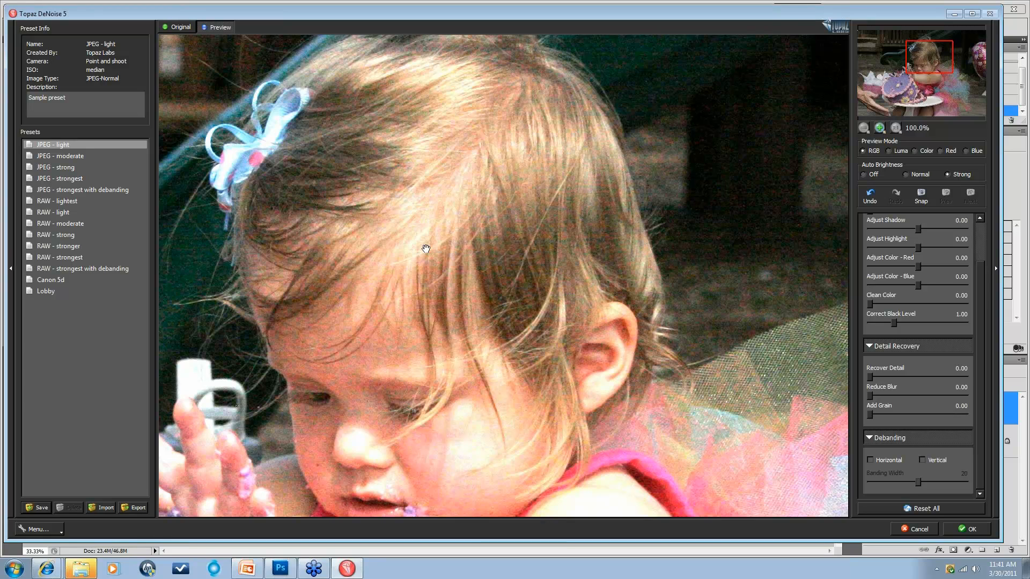
Step: Try horizontal and vertical debanding on the photo, finishing with only horizontal debanding enabled
{"action": "left_click", "coordinate": [869, 459]}
{"action": "left_click", "coordinate": [922, 459]}
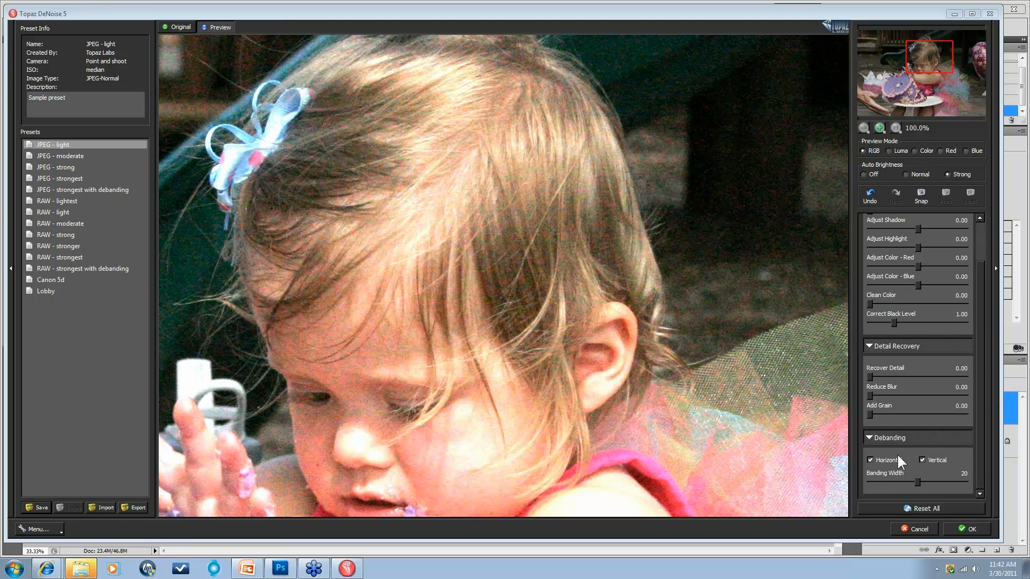
{"action": "left_click", "coordinate": [870, 459]}
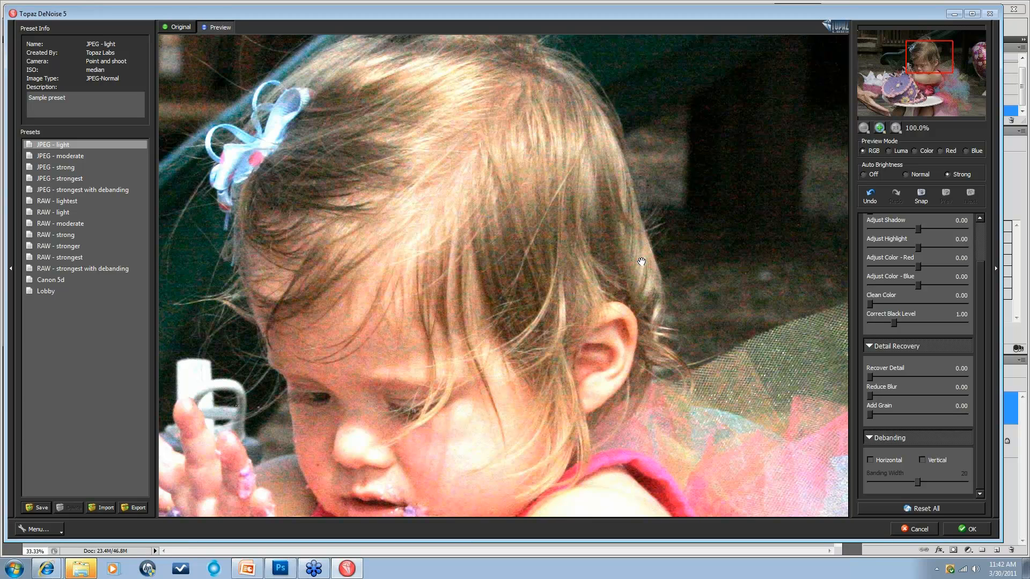
{"action": "left_click", "coordinate": [869, 459]}
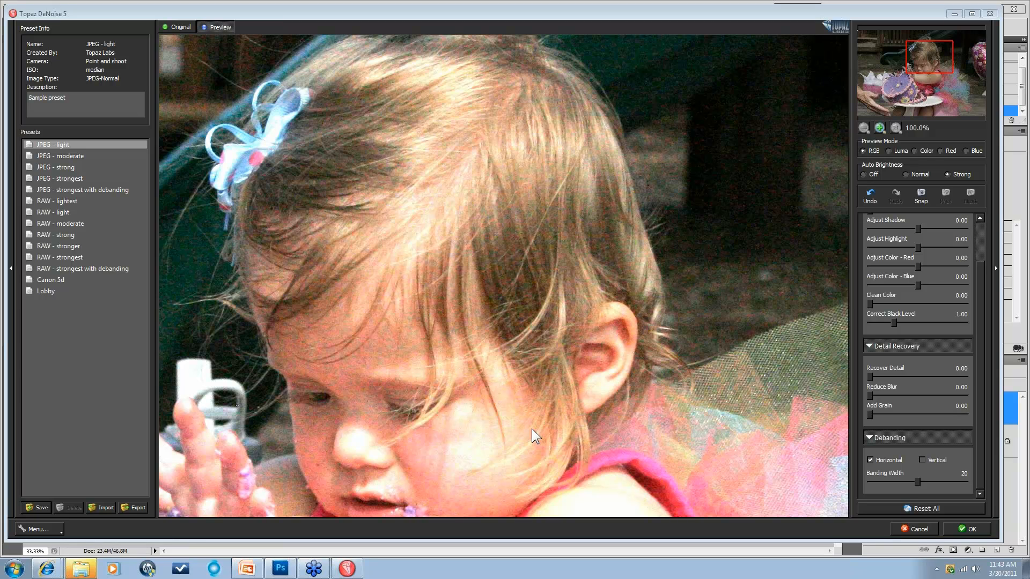
{"action": "left_click", "coordinate": [133, 234]}
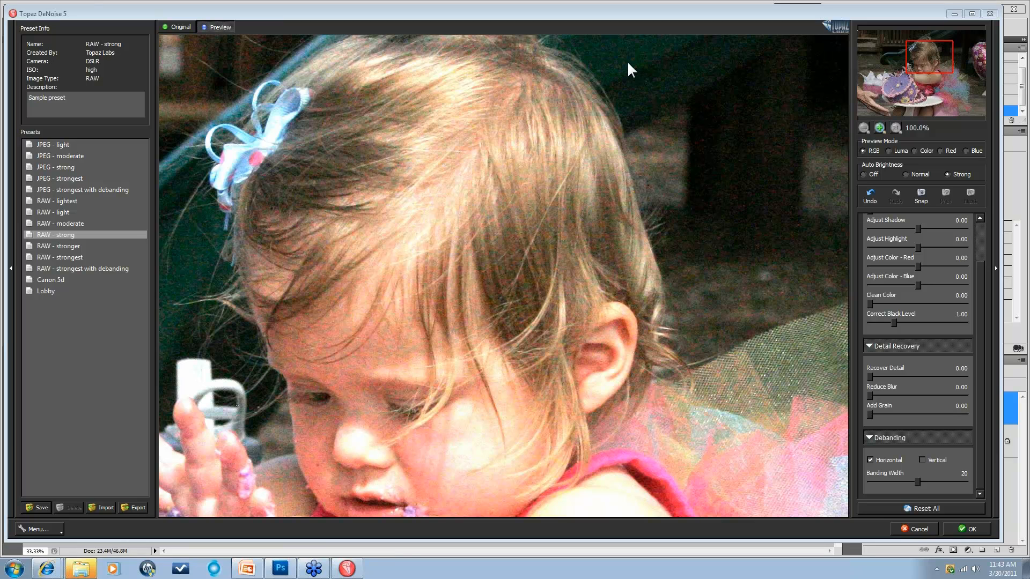
Step: Compare the Normal and Off auto brightness settings again and keep the preview on Normal
{"action": "left_click", "coordinate": [907, 173]}
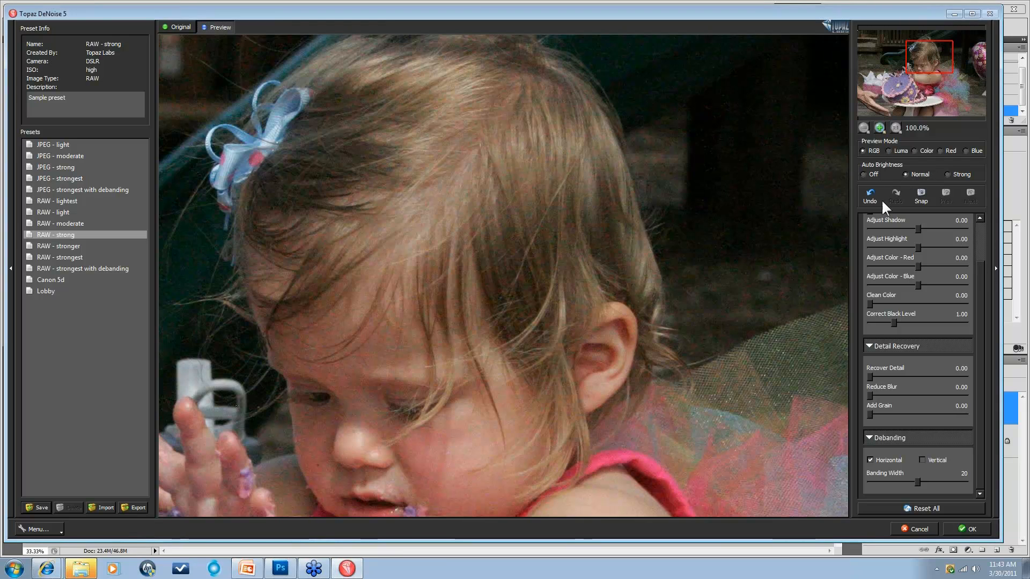
{"action": "left_click", "coordinate": [863, 174]}
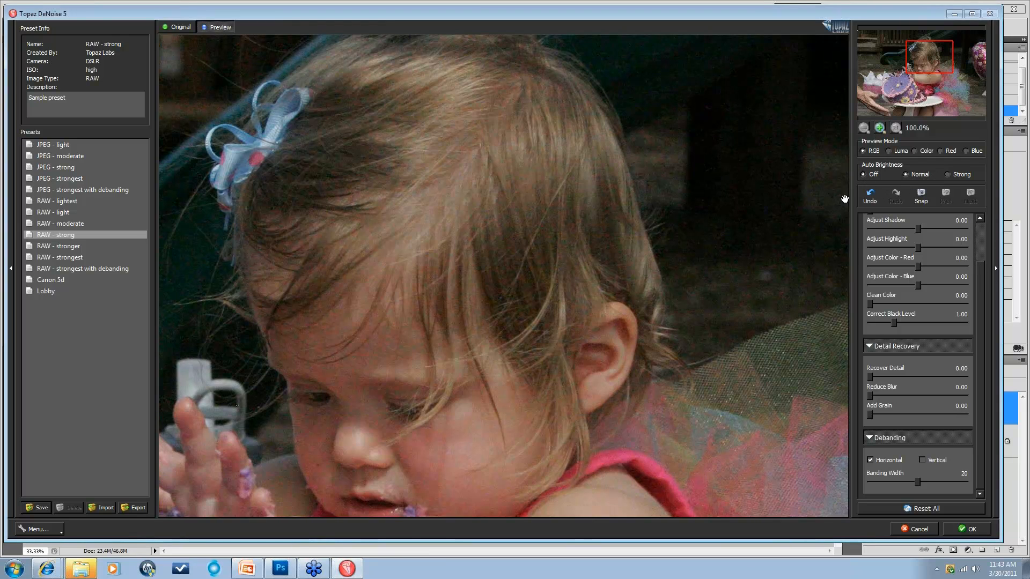
{"action": "left_click", "coordinate": [907, 172]}
{"action": "left_click_drag", "start_coordinate": [978, 276], "coordinate": [980, 239]}
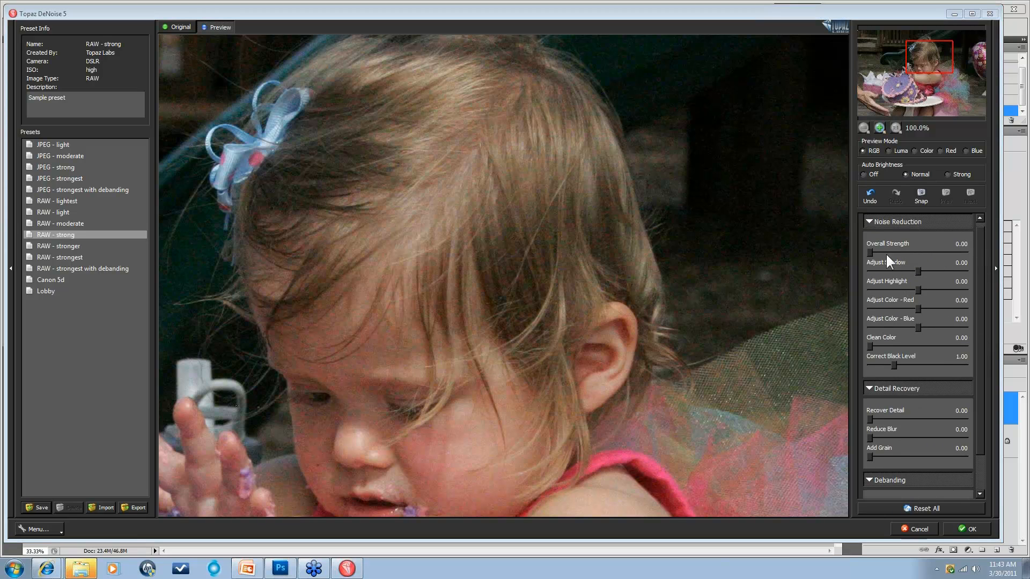
{"action": "mouse_move", "coordinate": [977, 258]}
{"action": "left_mouse_down"}
{"action": "mouse_move", "coordinate": [979, 275]}
{"action": "mouse_move", "coordinate": [981, 254]}
{"action": "left_mouse_up"}
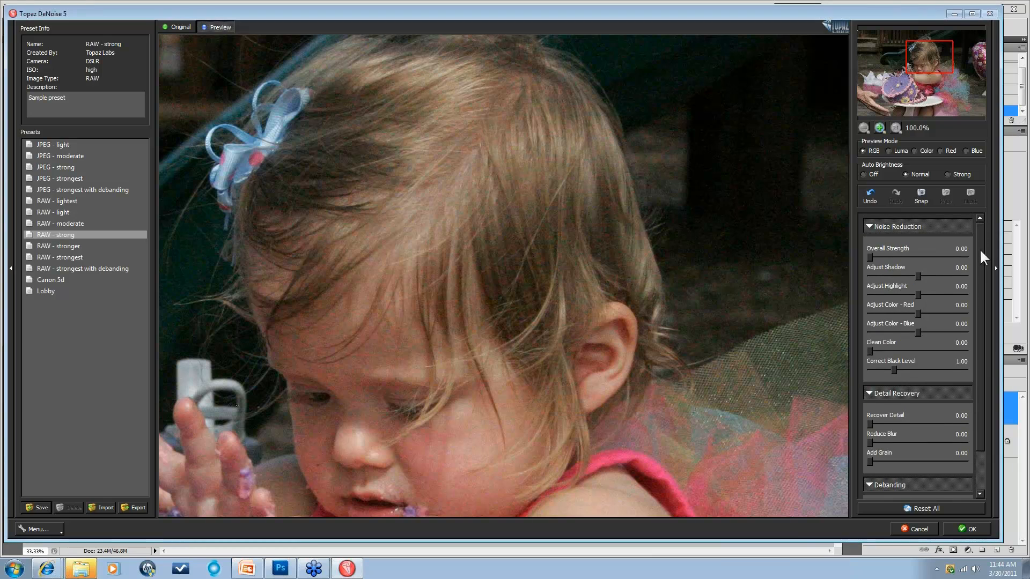
Step: Apply the JPEG - strong preset and examine the result on the girl's face and arm
{"action": "left_click", "coordinate": [62, 166]}
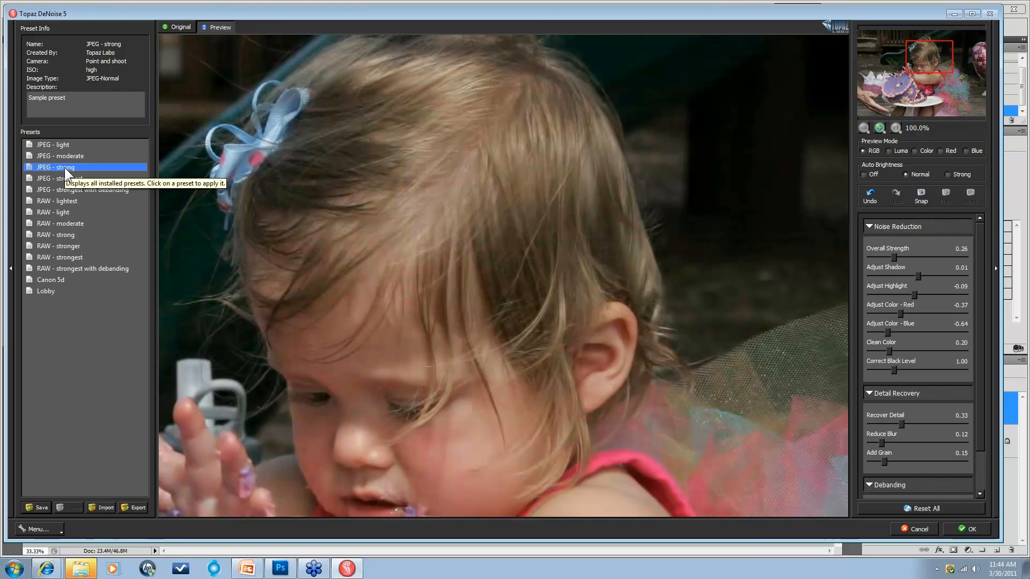
{"action": "left_click_drag", "start_coordinate": [982, 284], "coordinate": [981, 301]}
{"action": "left_click_drag", "start_coordinate": [486, 342], "coordinate": [576, 255]}
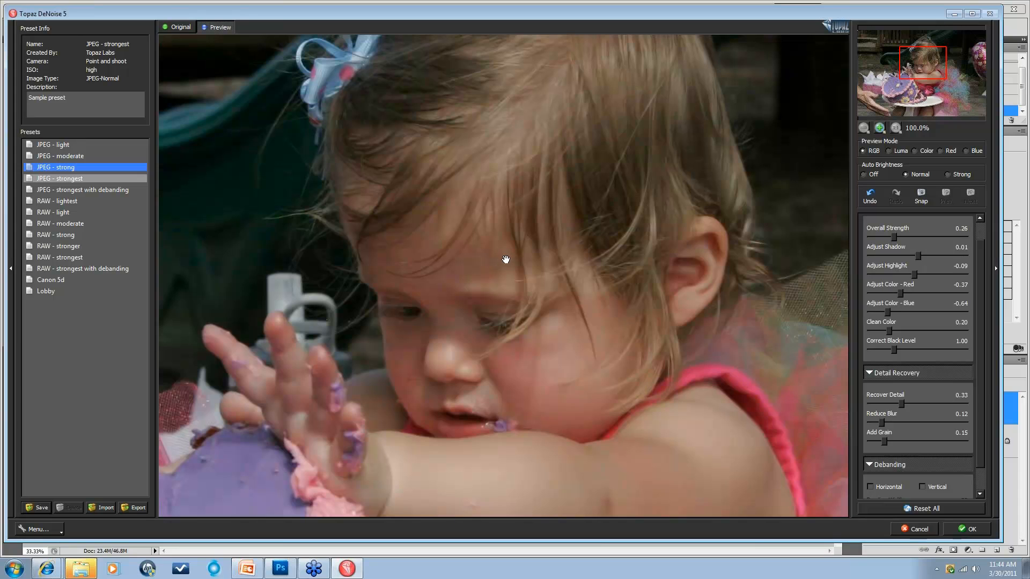
{"action": "left_click", "coordinate": [506, 260]}
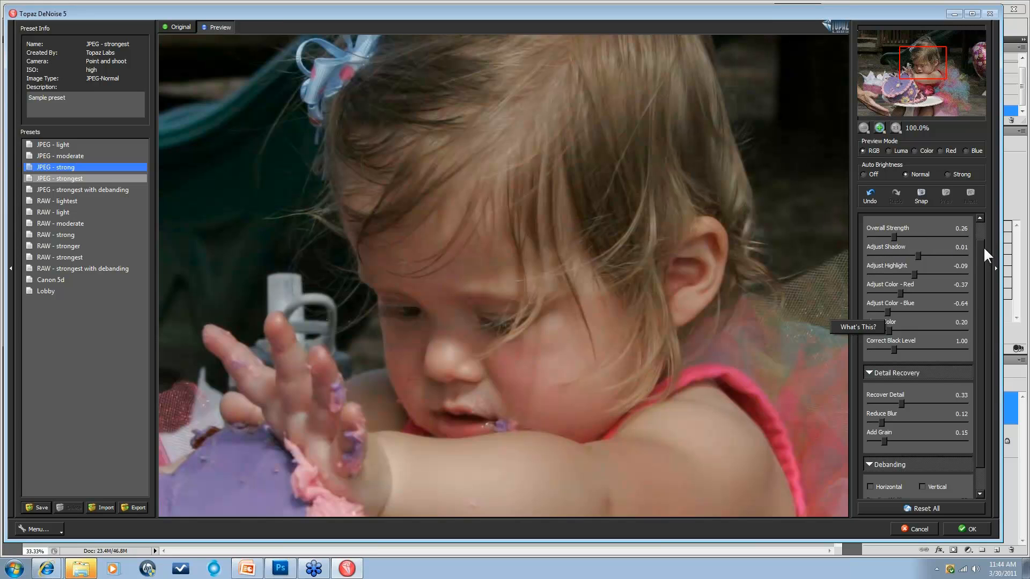
Step: Set the overall noise reduction strength to 0.24 and the shadow adjustment to 0.12
{"action": "scroll", "coordinate": [980, 236], "scroll_direction": "up", "scroll_amount": 2}
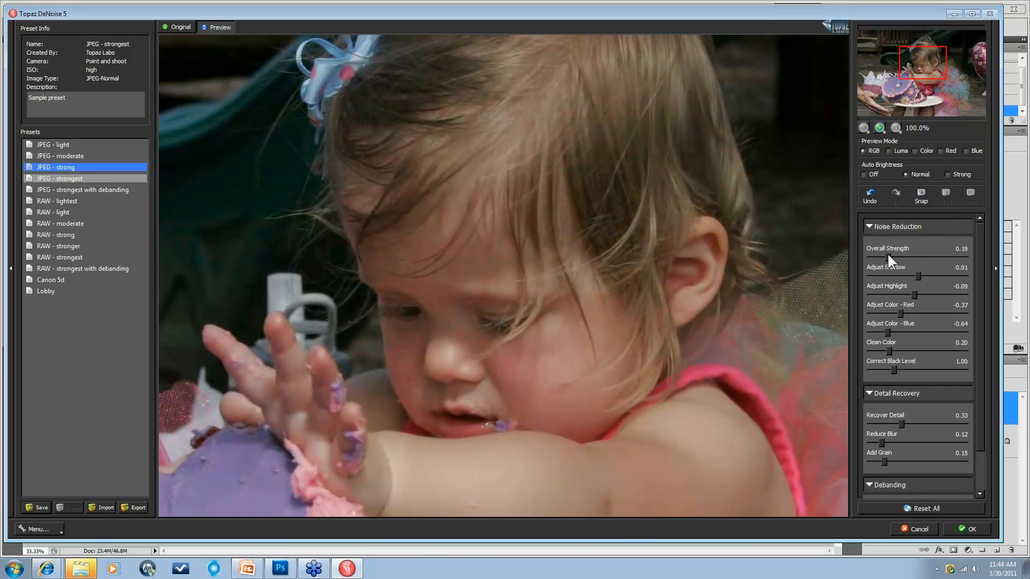
{"action": "left_click_drag", "start_coordinate": [887, 254], "coordinate": [890, 255]}
{"action": "left_click_drag", "start_coordinate": [822, 333], "coordinate": [756, 295]}
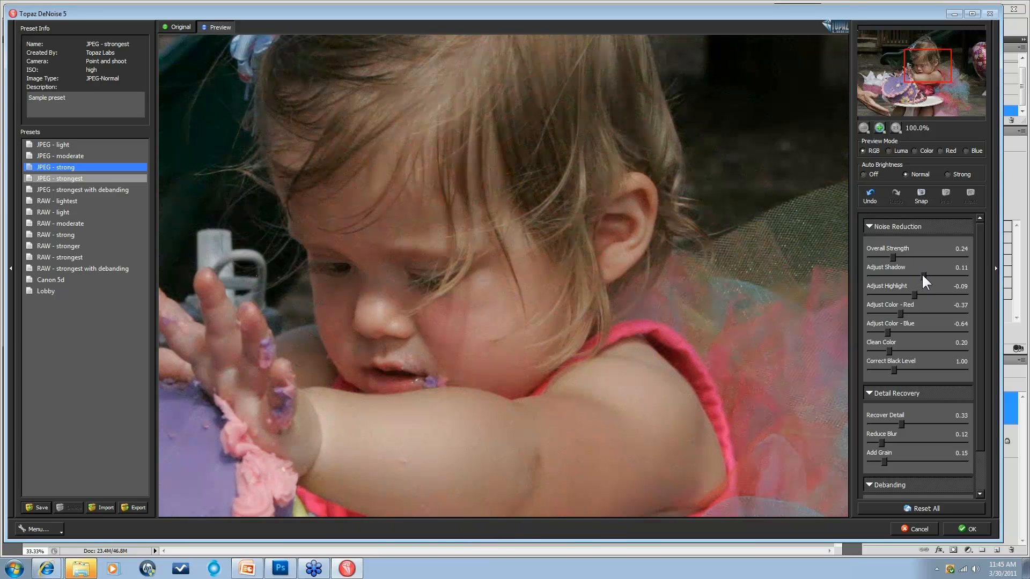
{"action": "left_click", "coordinate": [922, 273]}
Step: Lower the highlight noise reduction adjustment to -0.67
{"action": "left_click_drag", "start_coordinate": [912, 293], "coordinate": [909, 292]}
{"action": "left_click", "coordinate": [903, 291]}
{"action": "left_click_drag", "start_coordinate": [903, 290], "coordinate": [895, 289]}
{"action": "left_click_drag", "start_coordinate": [896, 293], "coordinate": [886, 291]}
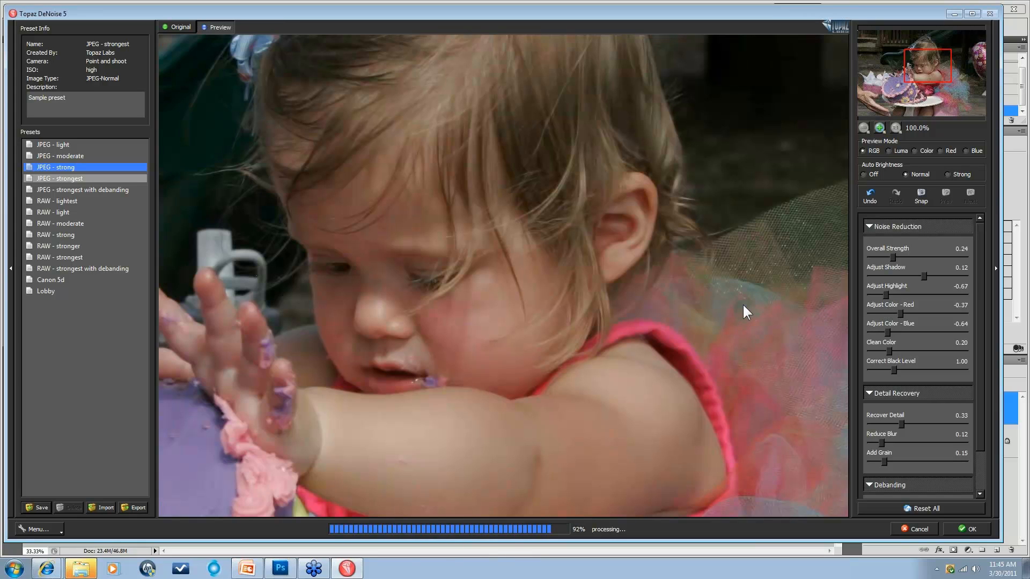
{"action": "left_click", "coordinate": [710, 299]}
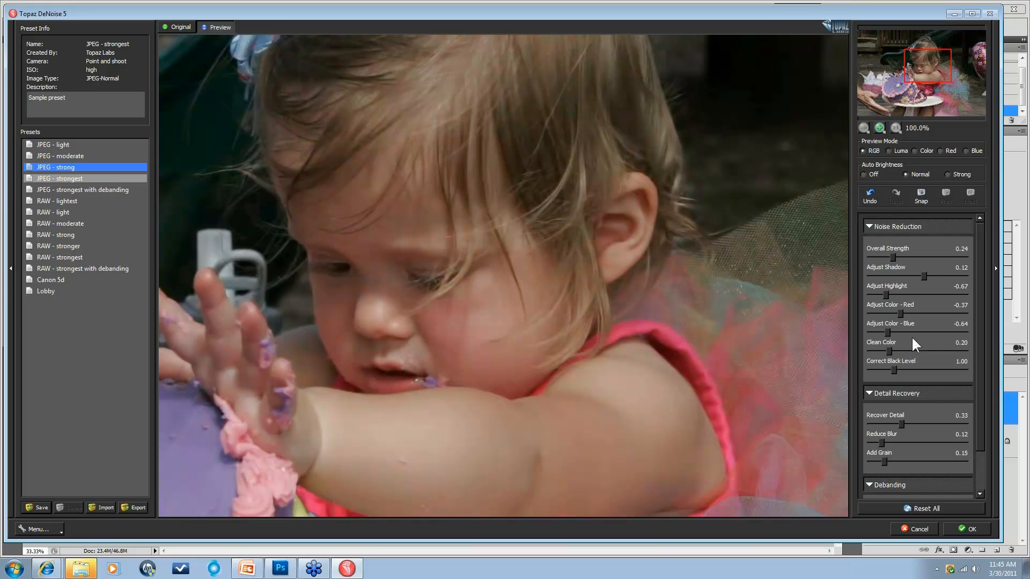
Step: Inspect the luma and red channel previews, setting the black level correction to 0.00 and the red color adjustment to 0.22
{"action": "left_click", "coordinate": [890, 150]}
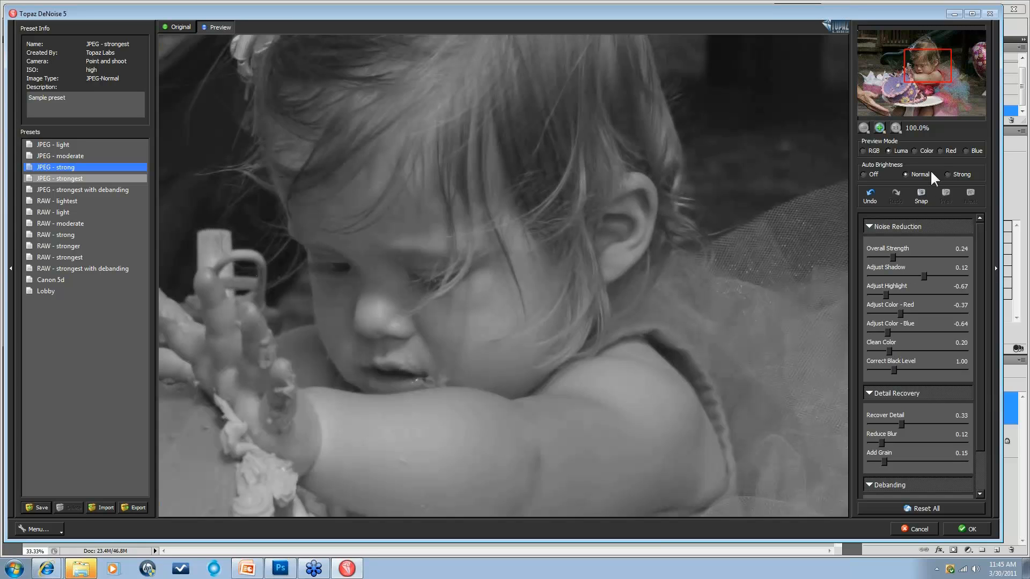
{"action": "left_click", "coordinate": [941, 151]}
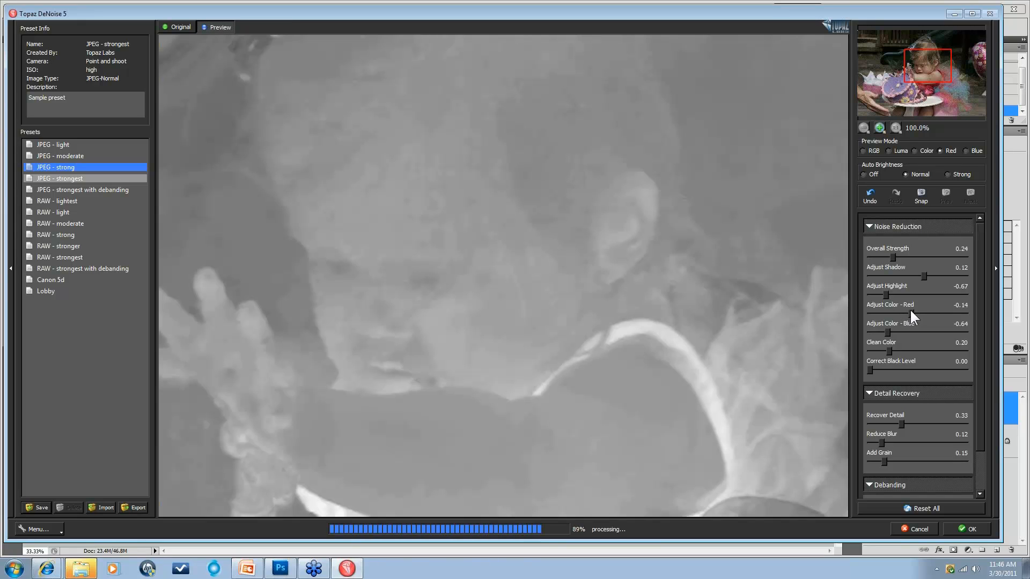
{"action": "left_click", "coordinate": [925, 310]}
Step: Set the blue color adjustment to 0.16 while previewing the blue channel, and return the preview to RGB
{"action": "left_click", "coordinate": [965, 150]}
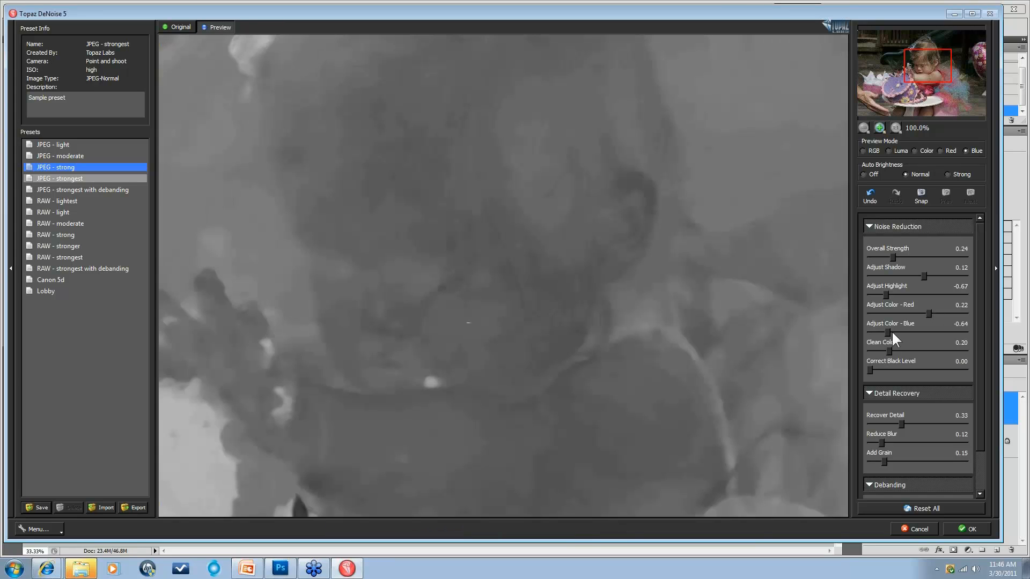
{"action": "left_click", "coordinate": [923, 329]}
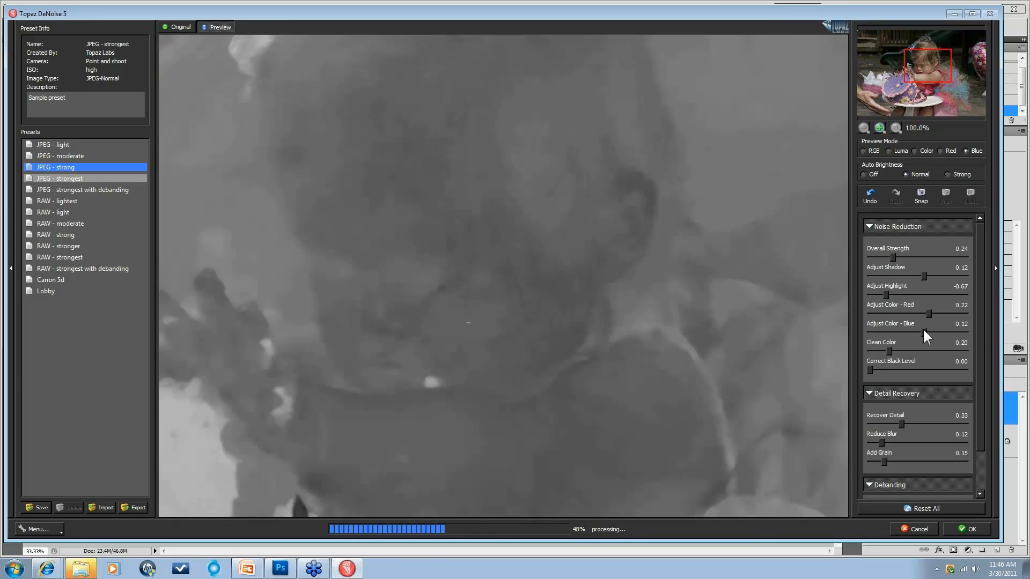
{"action": "left_click", "coordinate": [923, 329]}
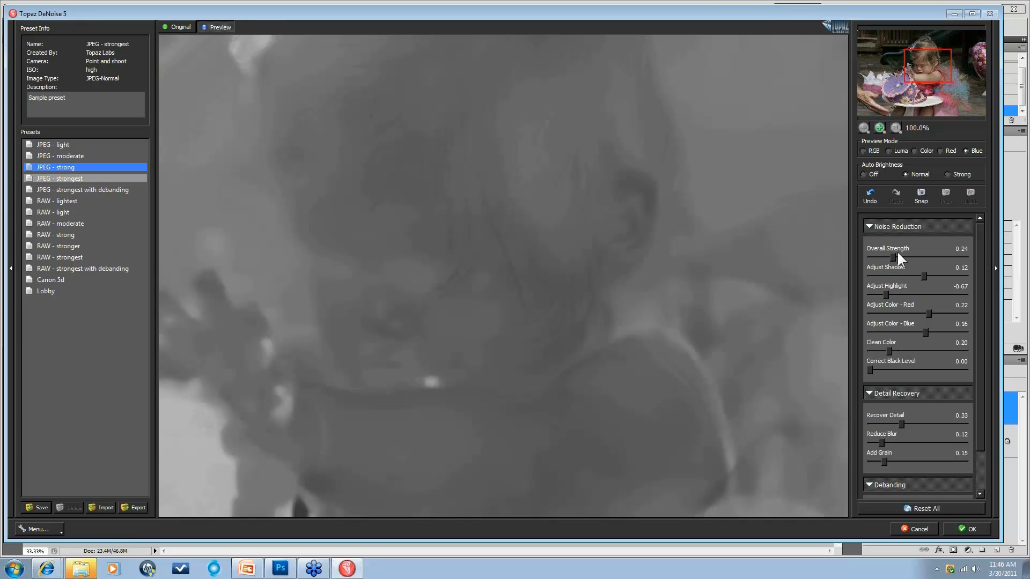
{"action": "left_click", "coordinate": [863, 151]}
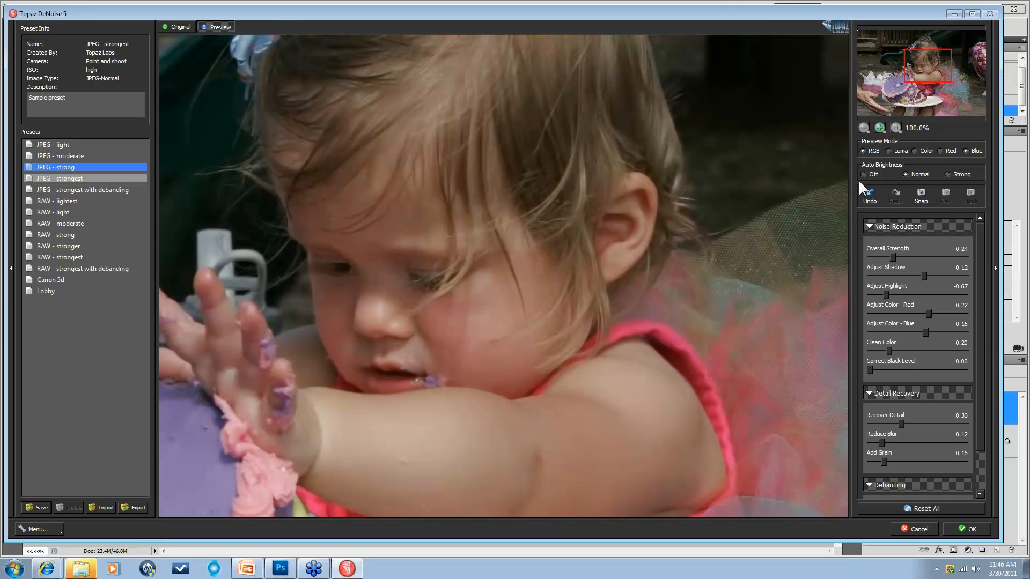
Step: Compare the denoised preview with the original around the girl's face at 100% and 200% zoom
{"action": "left_click", "coordinate": [655, 357]}
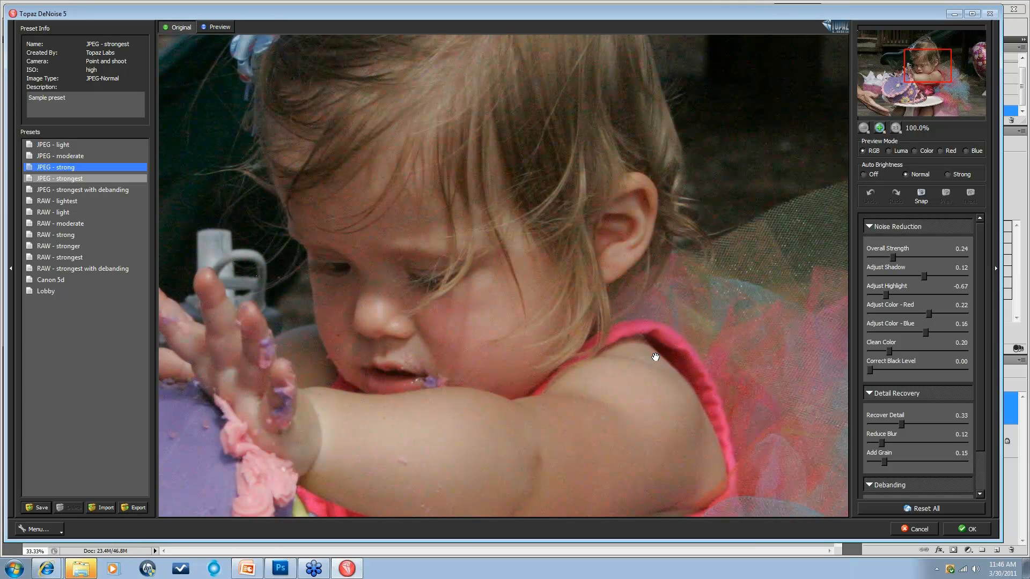
{"action": "left_click", "coordinate": [656, 357]}
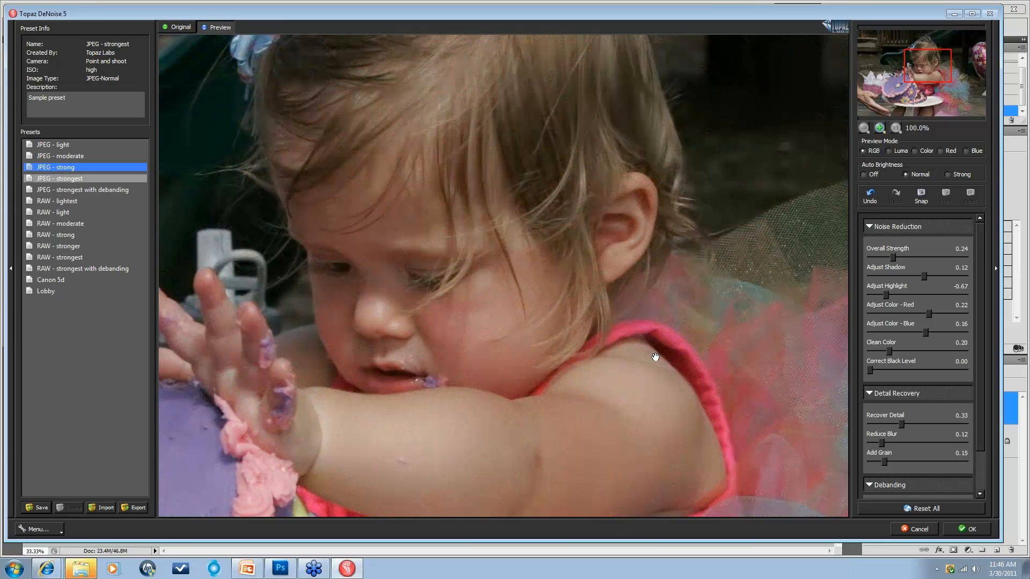
{"action": "scroll", "coordinate": [655, 357], "scroll_direction": "up", "scroll_amount": 1}
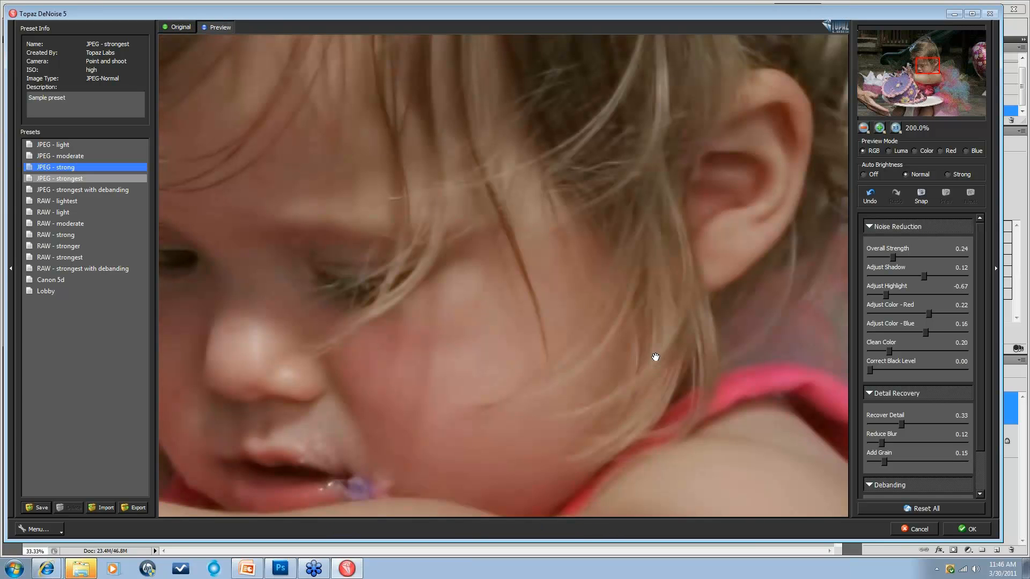
{"action": "left_click", "coordinate": [655, 357]}
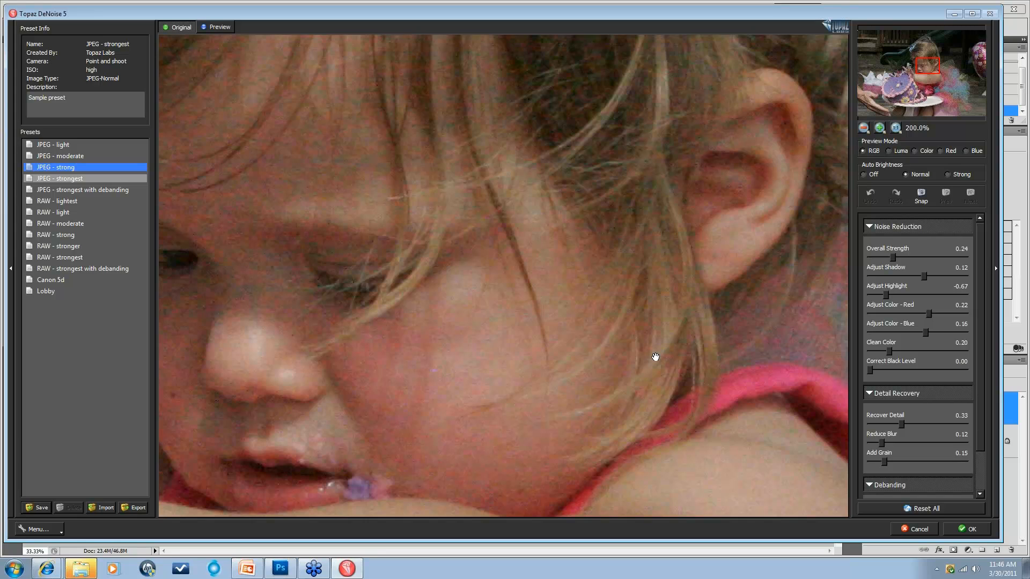
{"action": "left_click", "coordinate": [655, 357]}
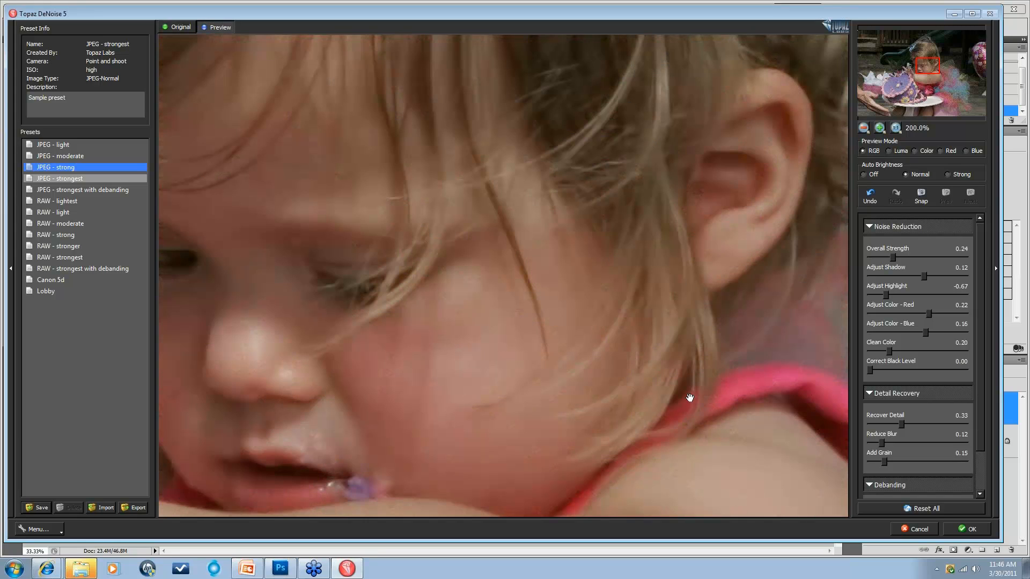
Step: Refine the result with overall strength 0.18, recover detail 0.30 and added grain 0.21
{"action": "left_click_drag", "start_coordinate": [893, 257], "coordinate": [887, 261]}
{"action": "left_click_drag", "start_coordinate": [887, 459], "coordinate": [888, 458]}
{"action": "left_click_drag", "start_coordinate": [897, 422], "coordinate": [896, 422]}
{"action": "left_click_drag", "start_coordinate": [886, 257], "coordinate": [886, 257]}
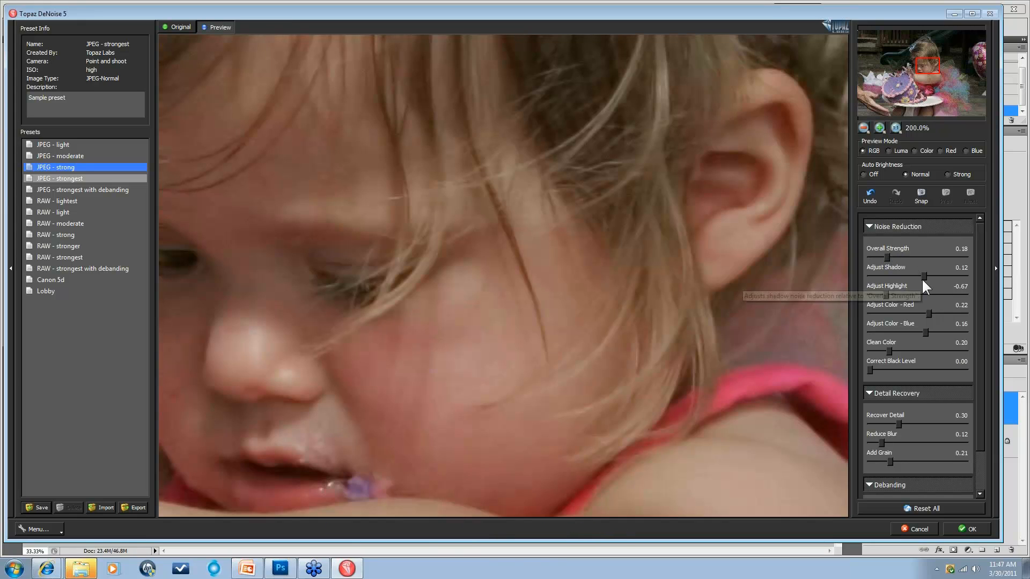
Step: Compare the denoised preview with the original over the arm and colorful tulle skirt at 100% zoom
{"action": "left_click", "coordinate": [863, 128]}
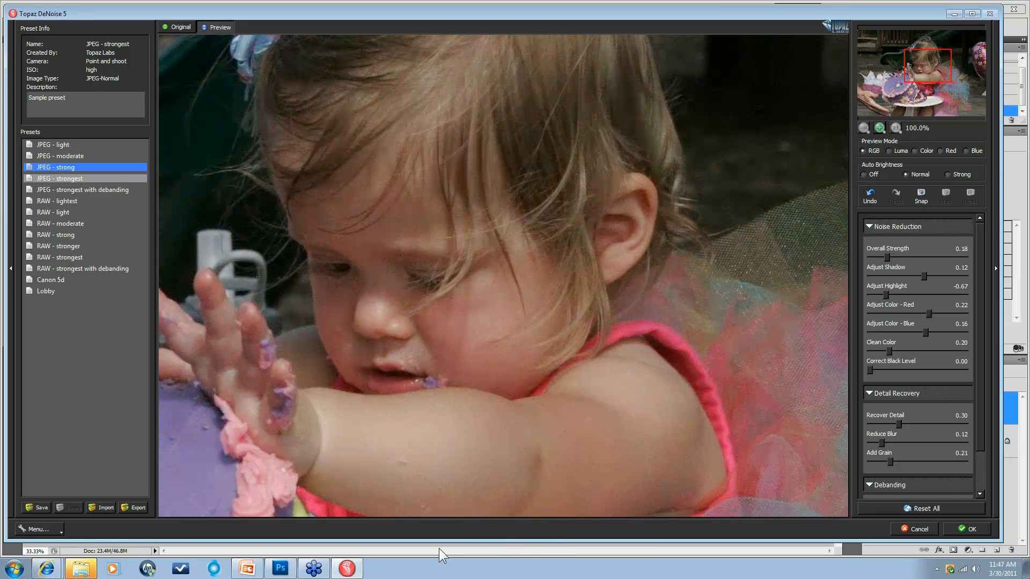
{"action": "left_click_drag", "start_coordinate": [816, 253], "coordinate": [616, 154]}
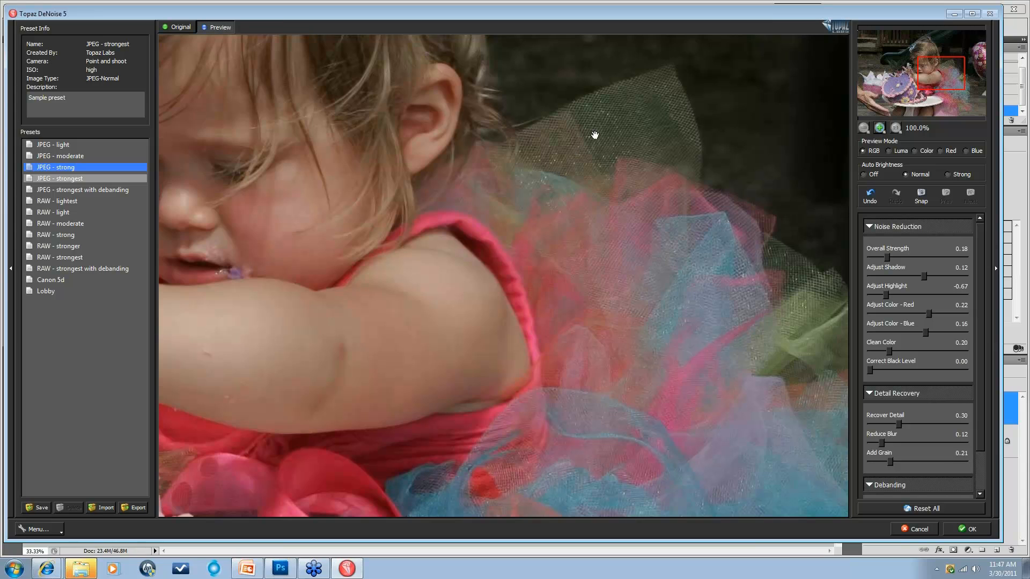
{"action": "key", "text": "space"}
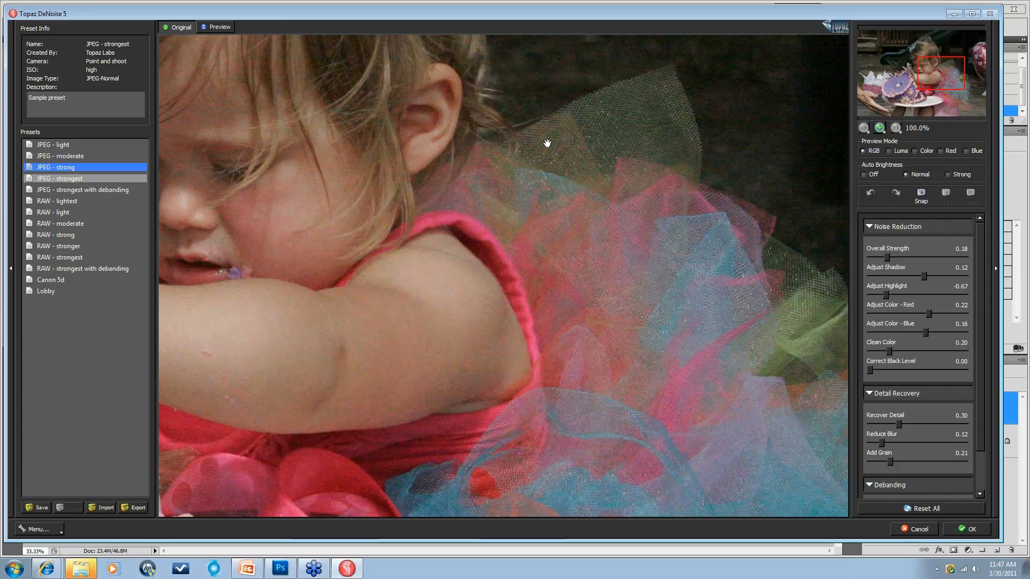
{"action": "key", "text": "space"}
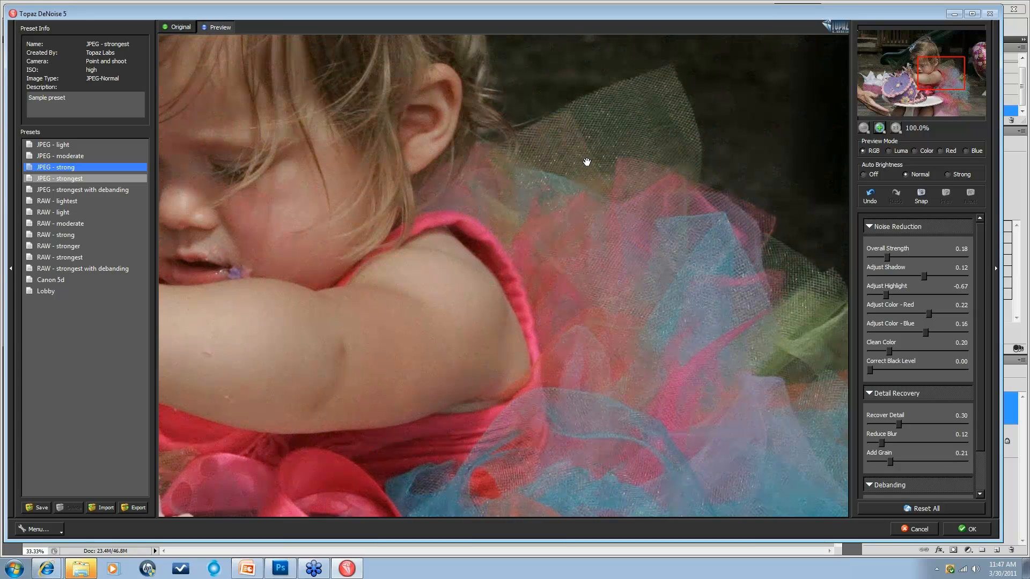